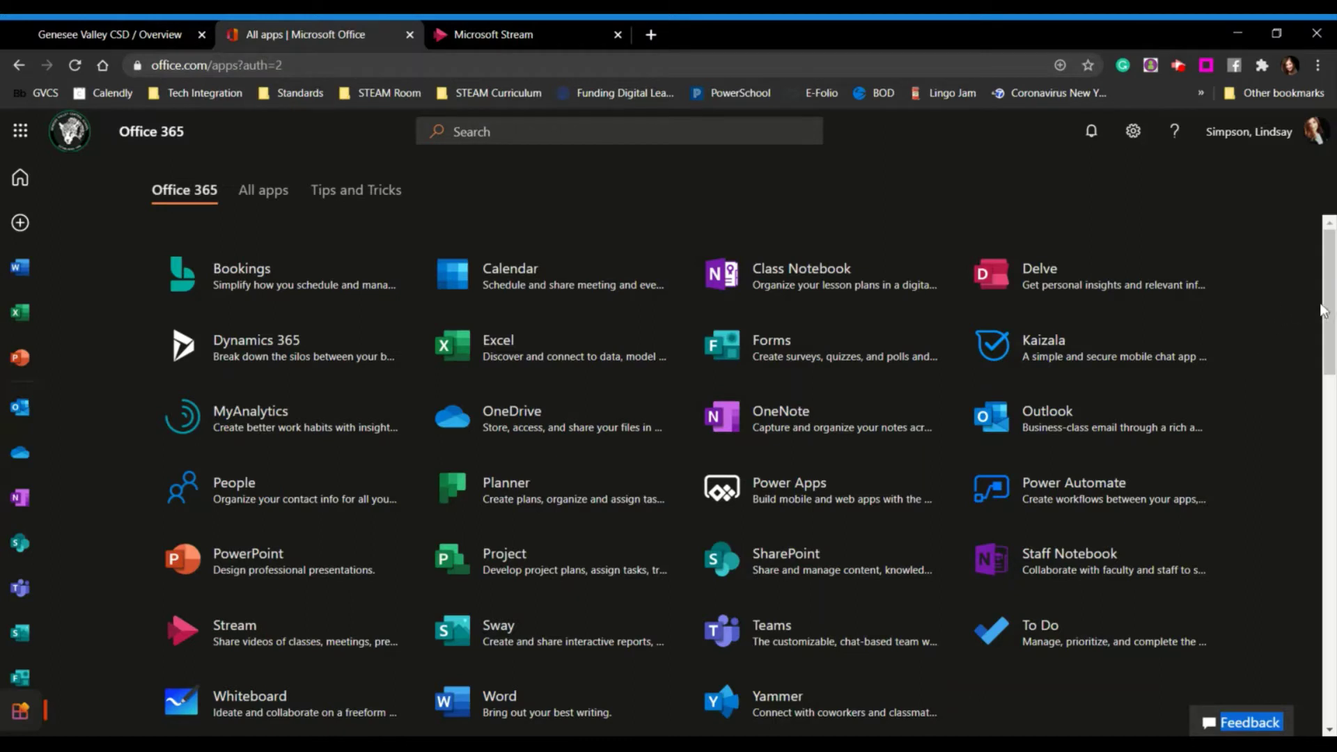
Open Stream from the list of Office 365 apps.
{"action": "left_click", "coordinate": [1331, 317]}
{"action": "left_click_drag", "start_coordinate": [1331, 317], "coordinate": [1331, 338]}
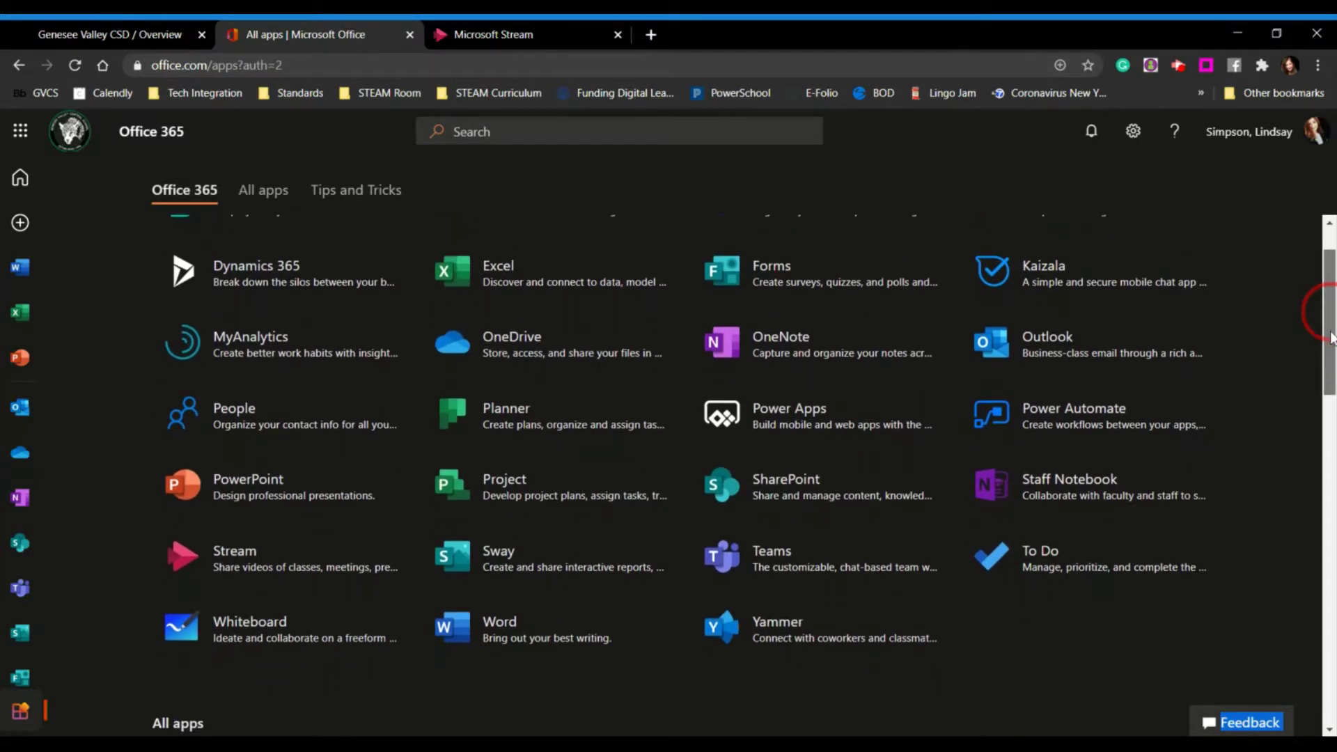
{"action": "left_click", "coordinate": [208, 553]}
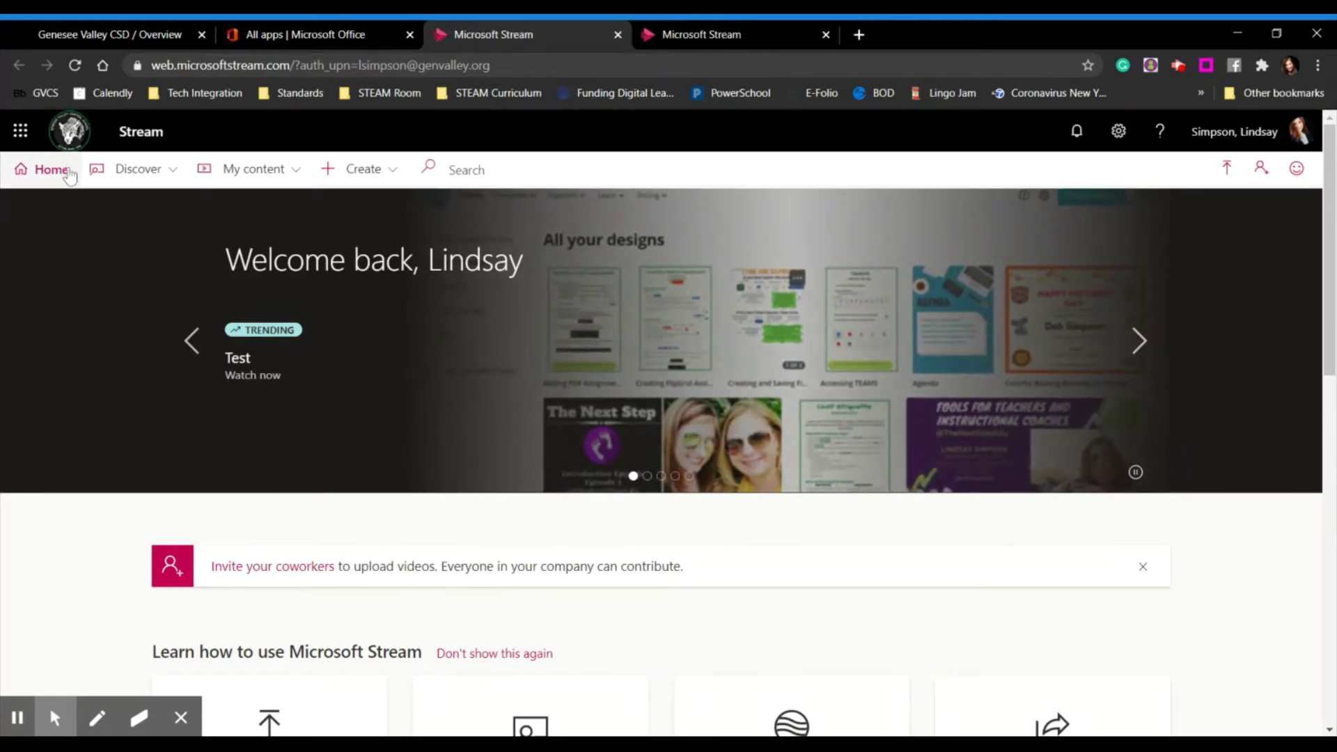
{"action": "left_click", "coordinate": [164, 178]}
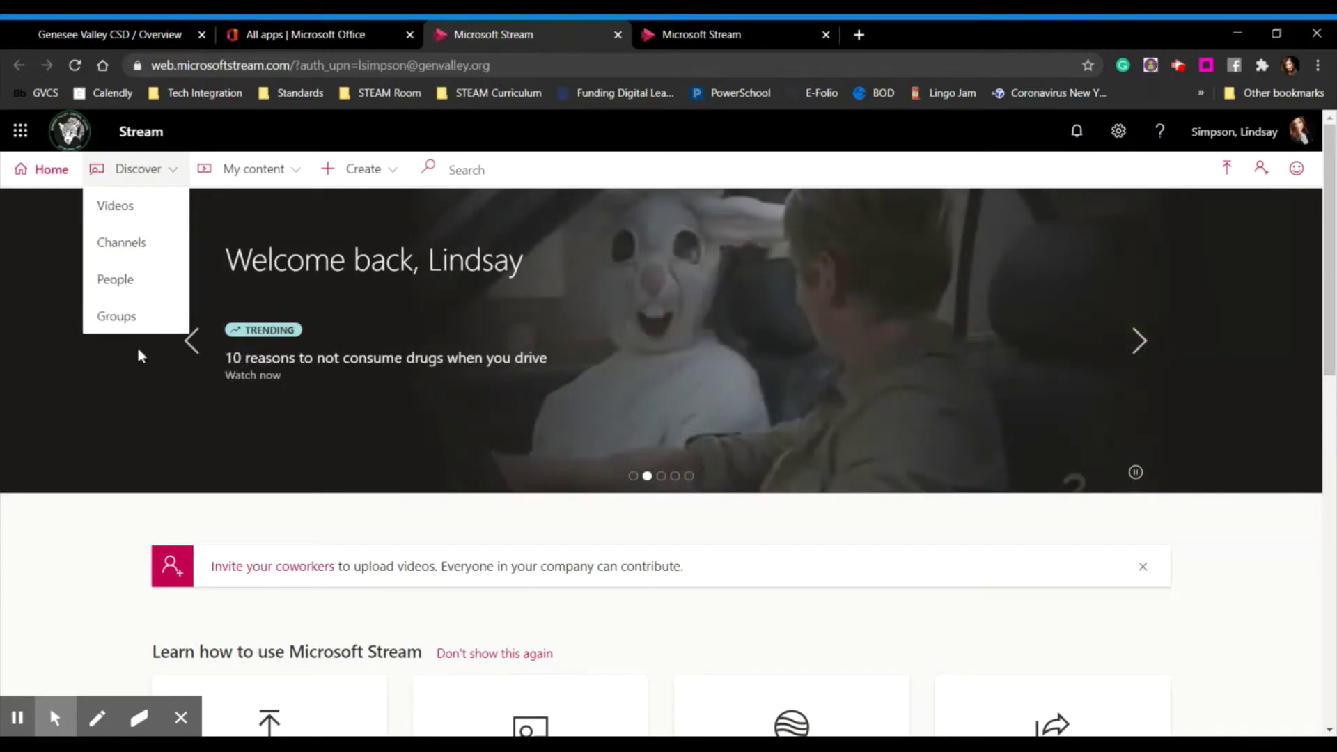
{"action": "left_click", "coordinate": [256, 180]}
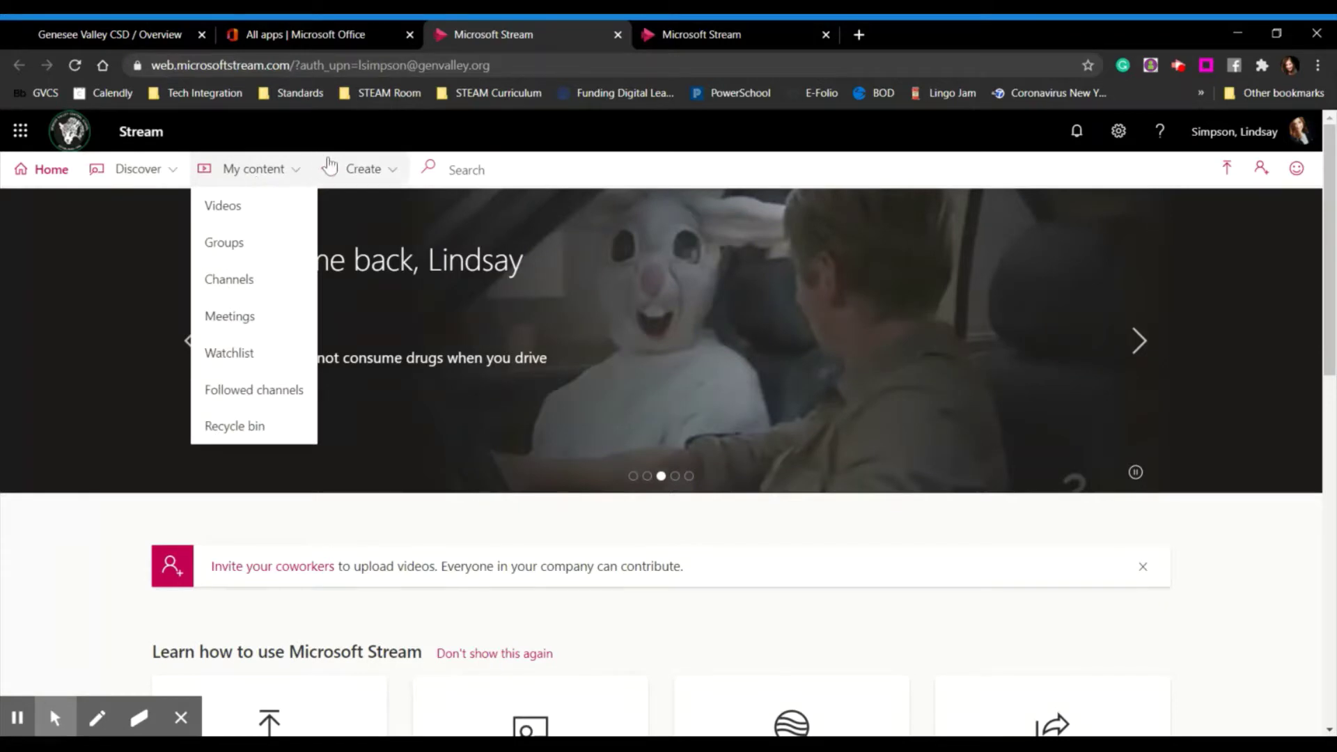
Start a new channel named "4th Grade" with the description "All about your class".
{"action": "left_click", "coordinate": [380, 180]}
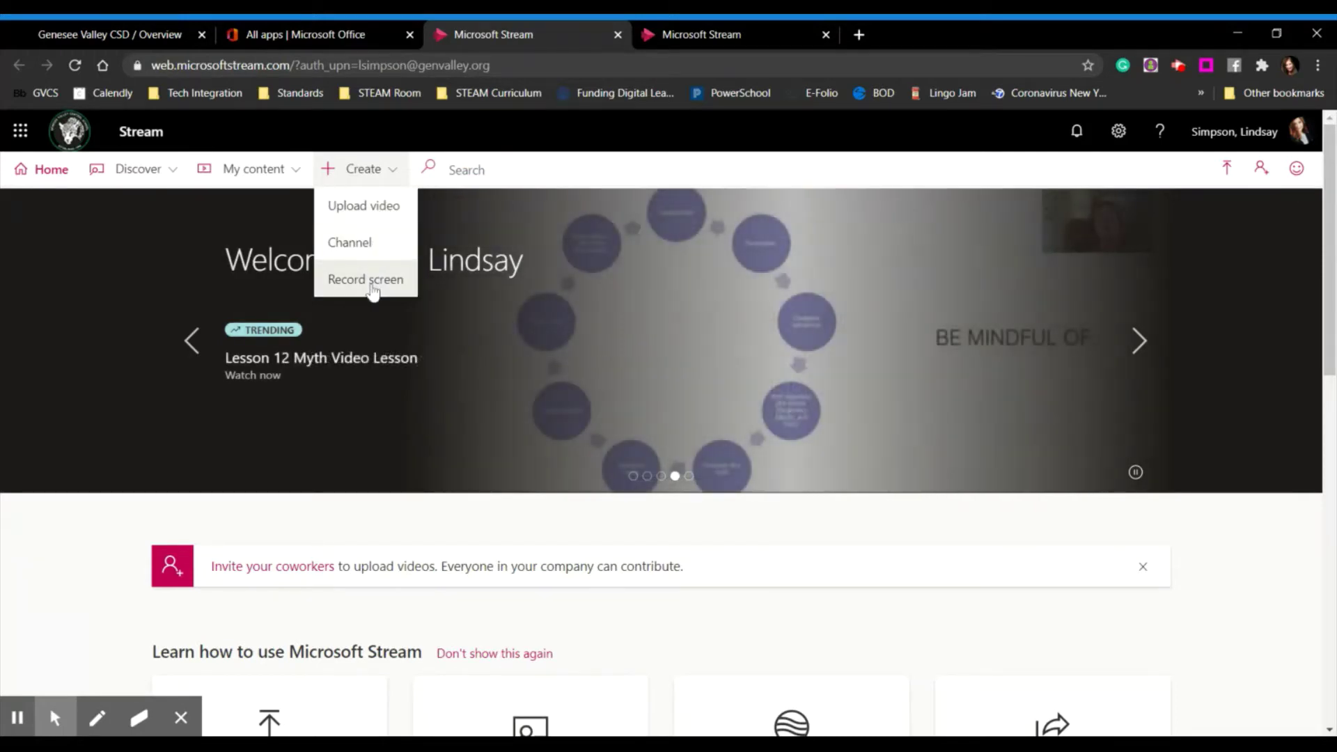
{"action": "left_click", "coordinate": [377, 250]}
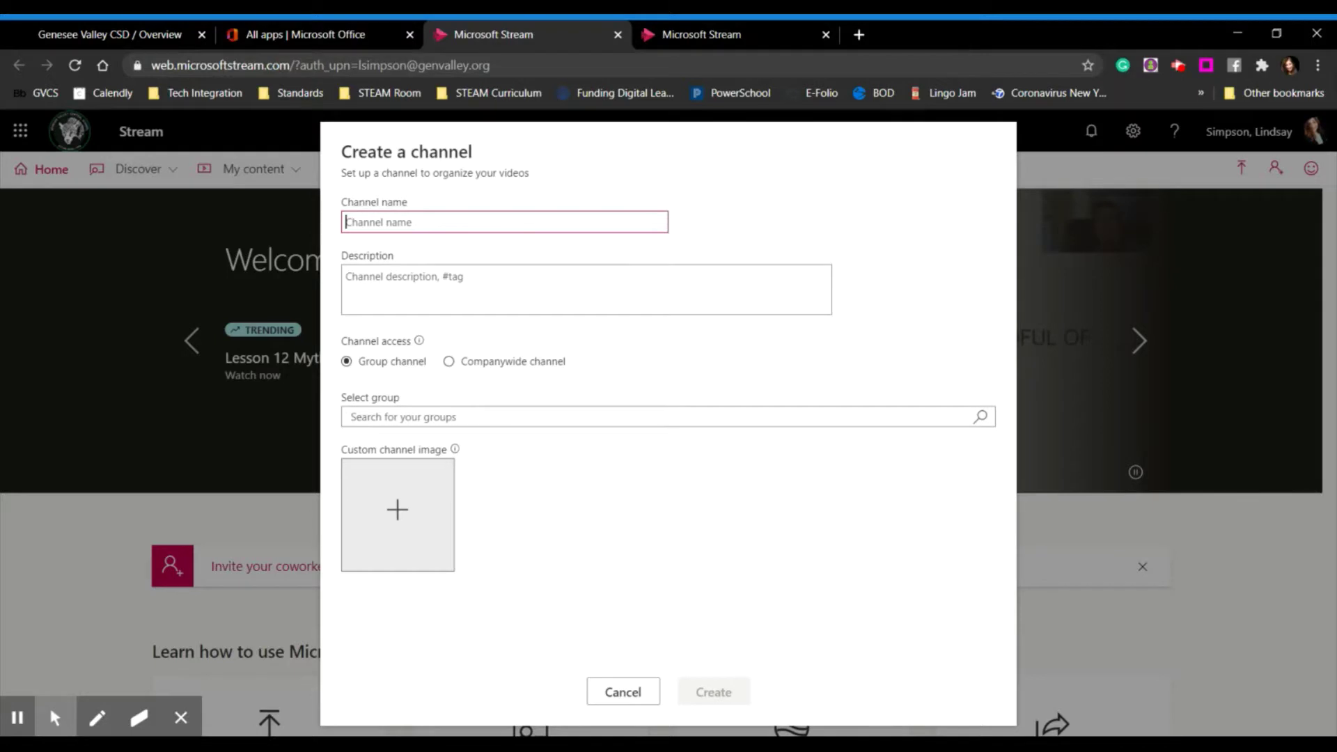
{"action": "type", "text": "4th Grade"}
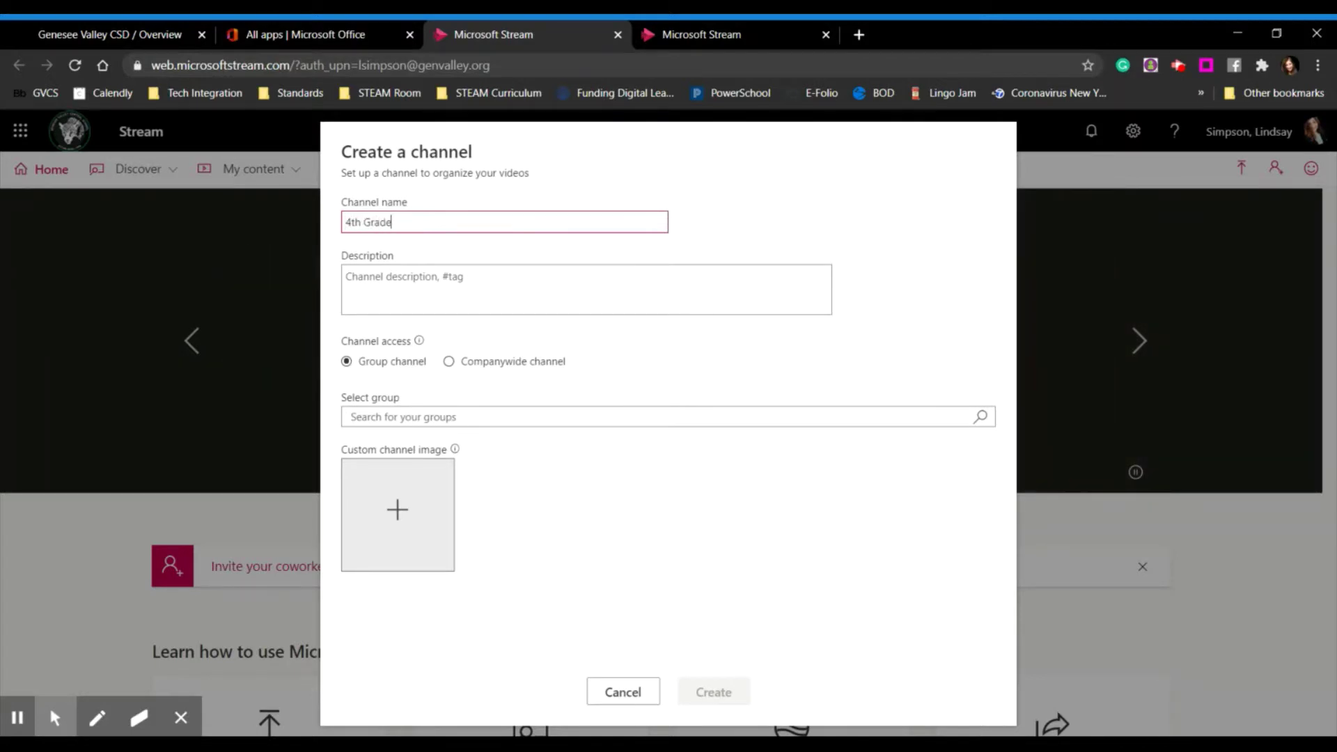
{"action": "left_click", "coordinate": [485, 285]}
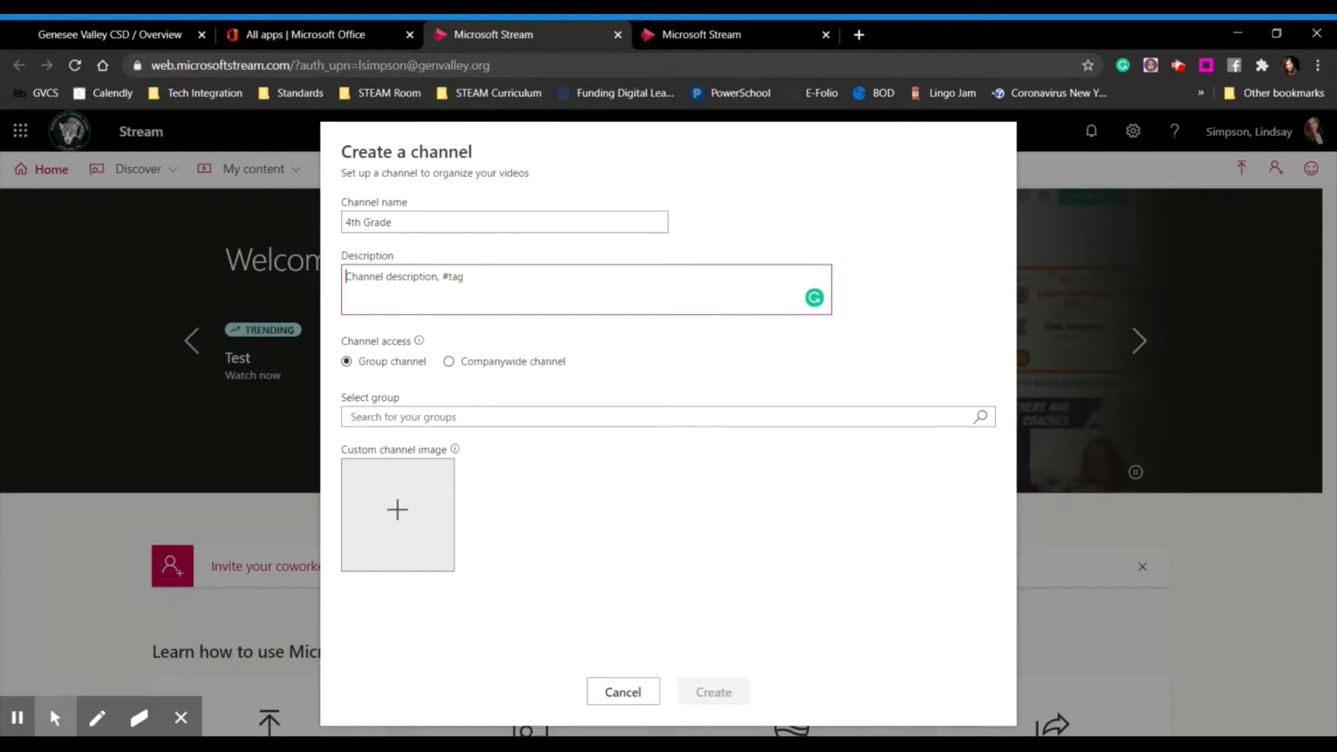
{"action": "type", "text": "All about y"}
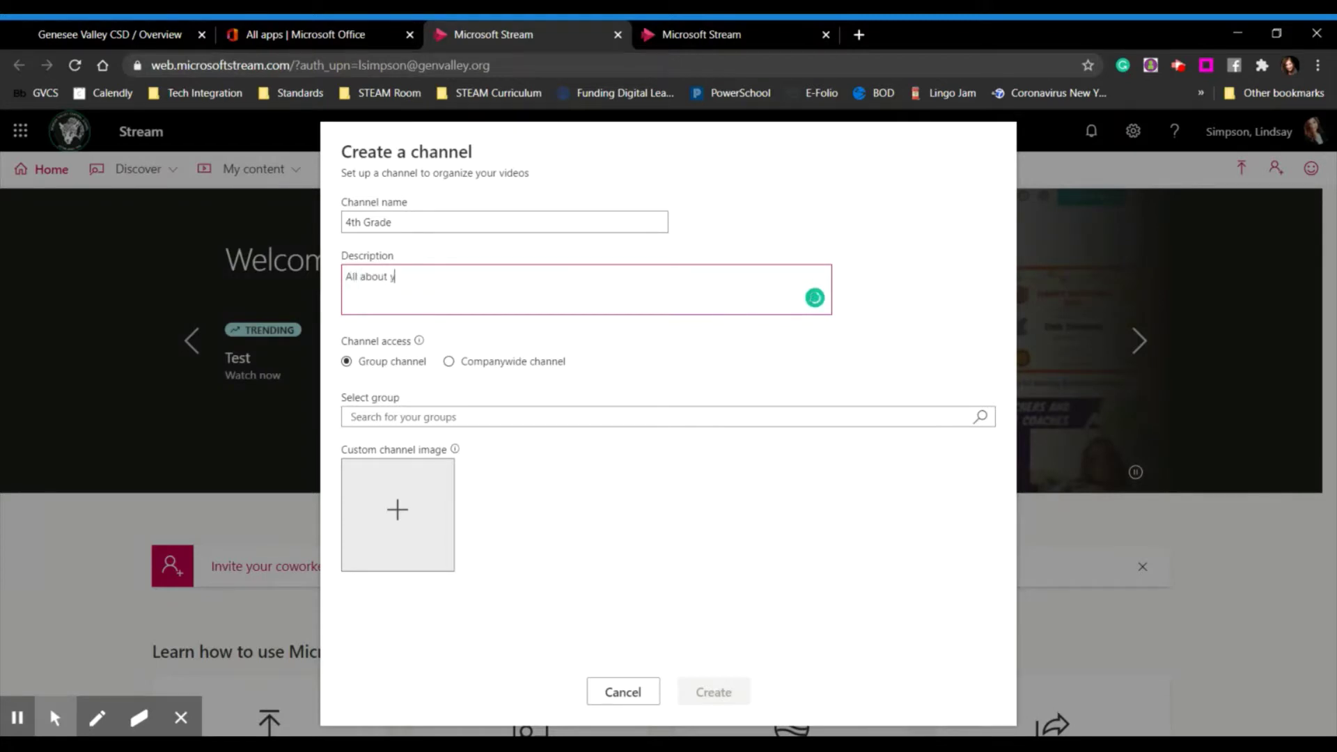
{"action": "type", "text": "our class"}
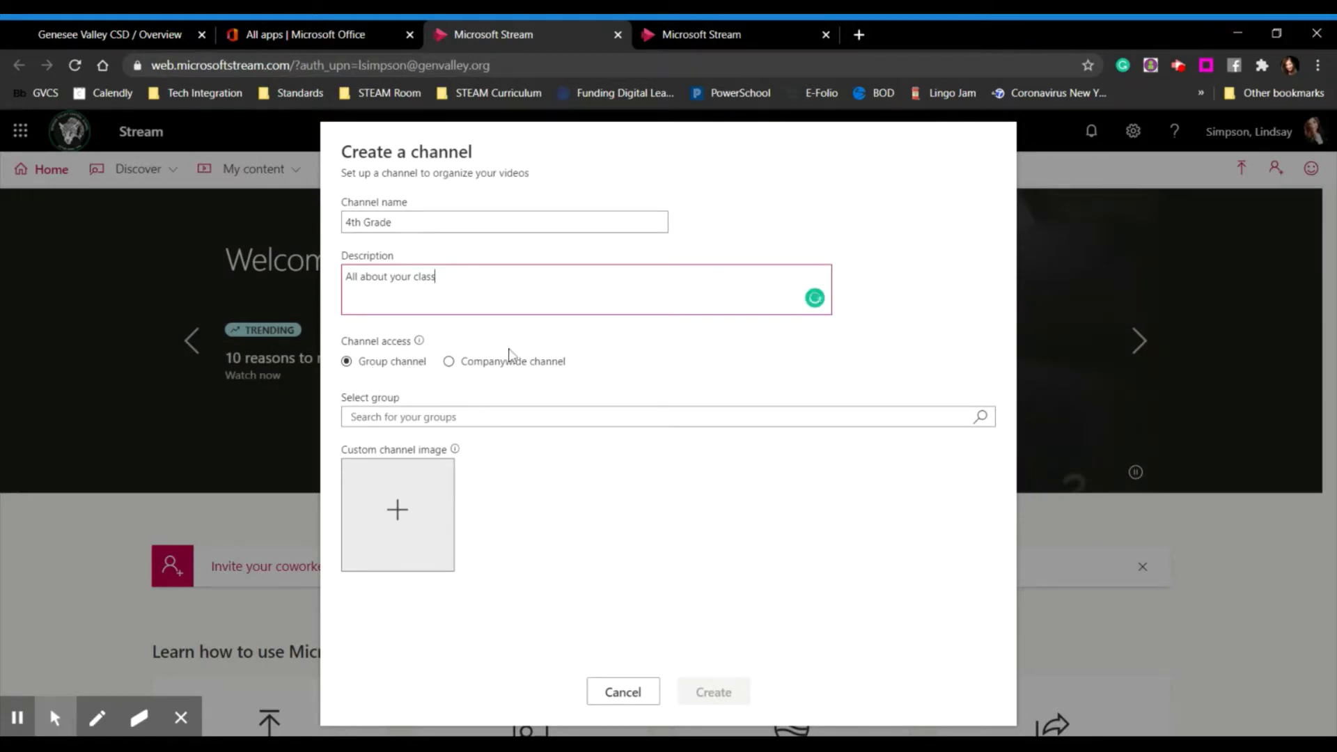
Set the channel access to Companywide channel and create the channel.
{"action": "left_click", "coordinate": [441, 417]}
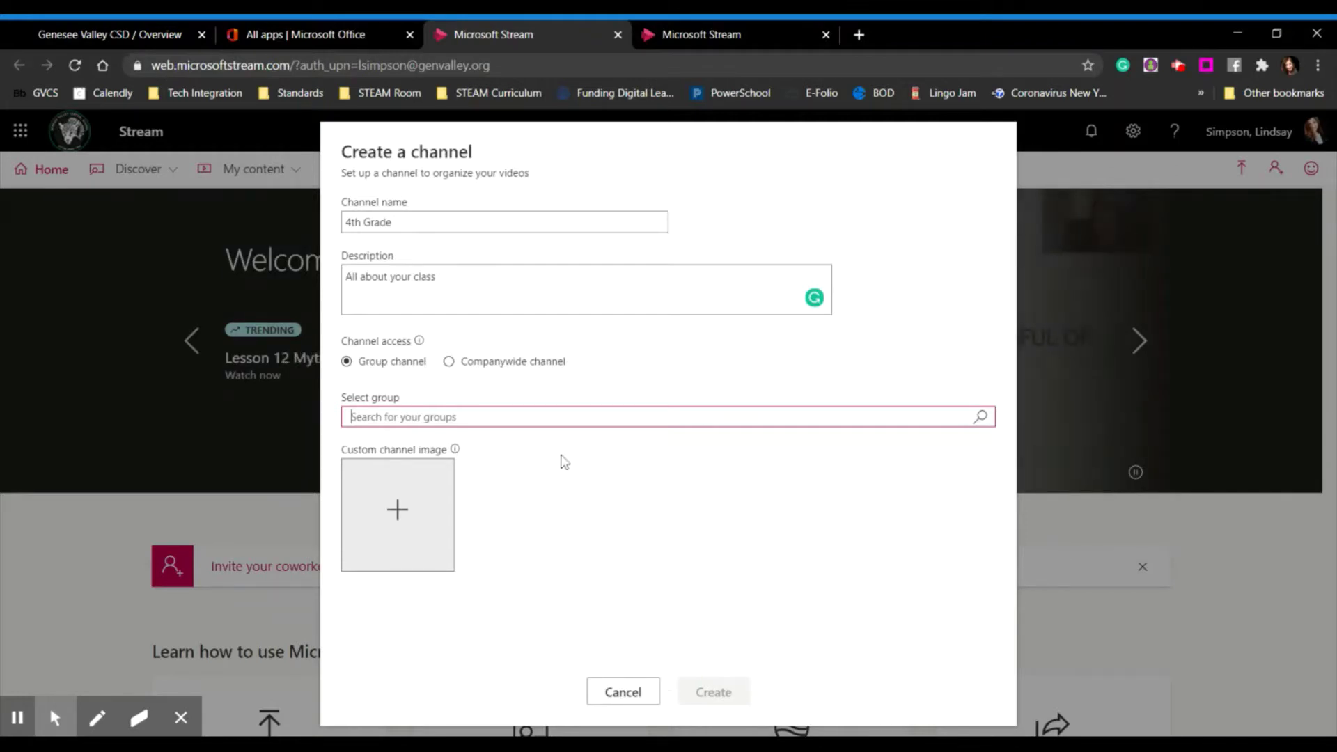
{"action": "left_click", "coordinate": [449, 361]}
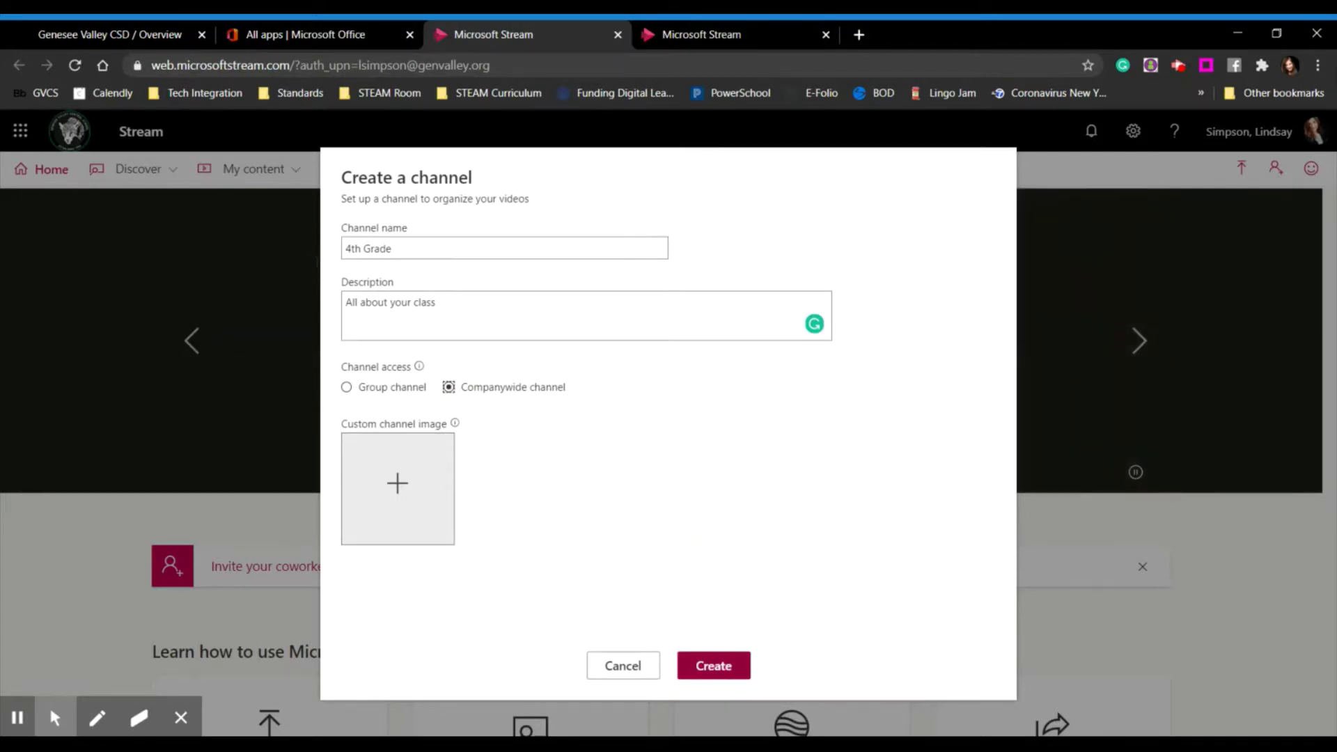
{"action": "left_click", "coordinate": [713, 674]}
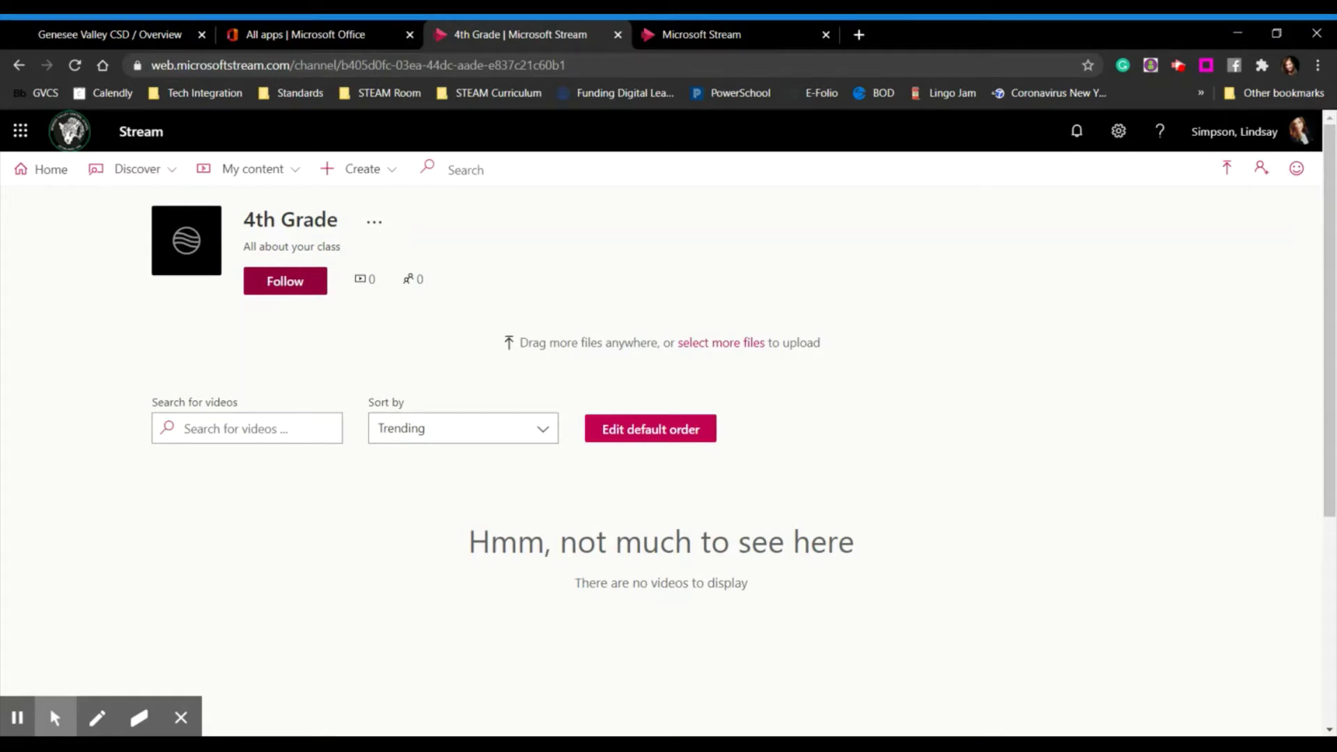
Open the screen recorder and check its camera and microphone options.
{"action": "left_click", "coordinate": [374, 177]}
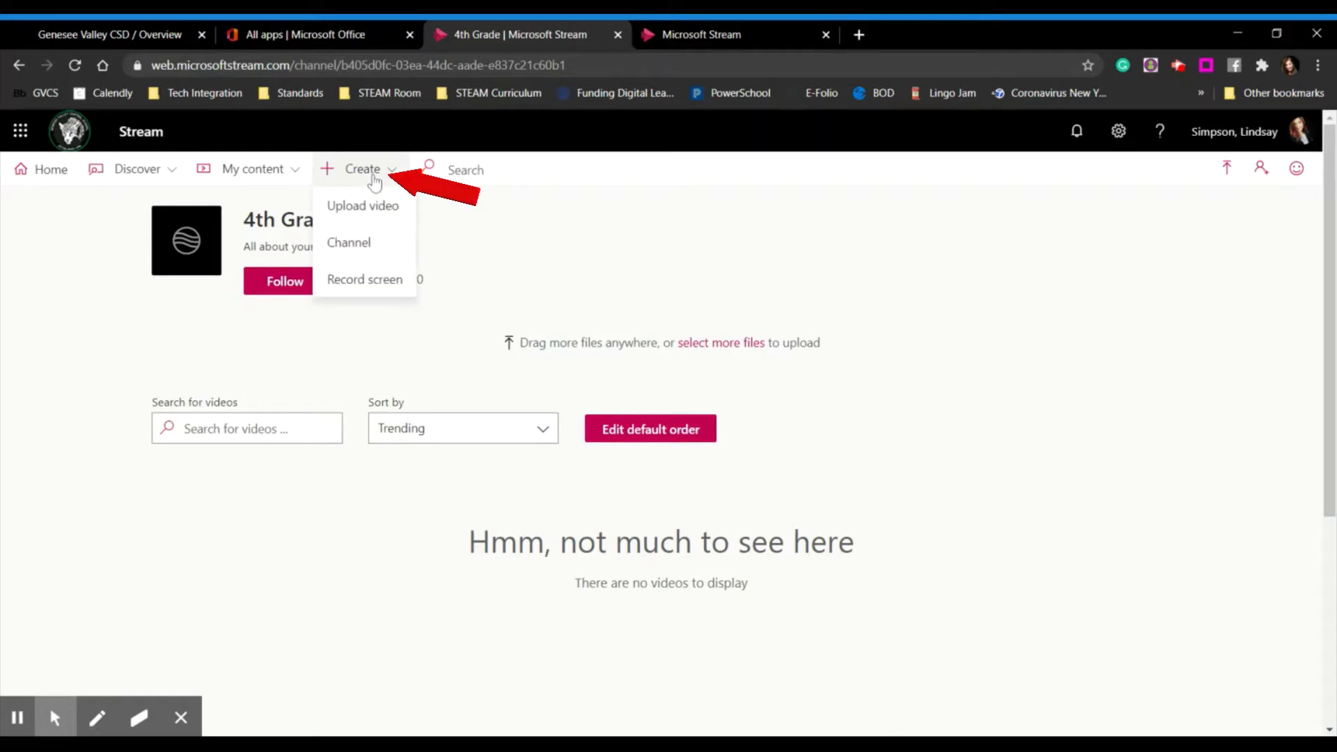
{"action": "left_click", "coordinate": [360, 282]}
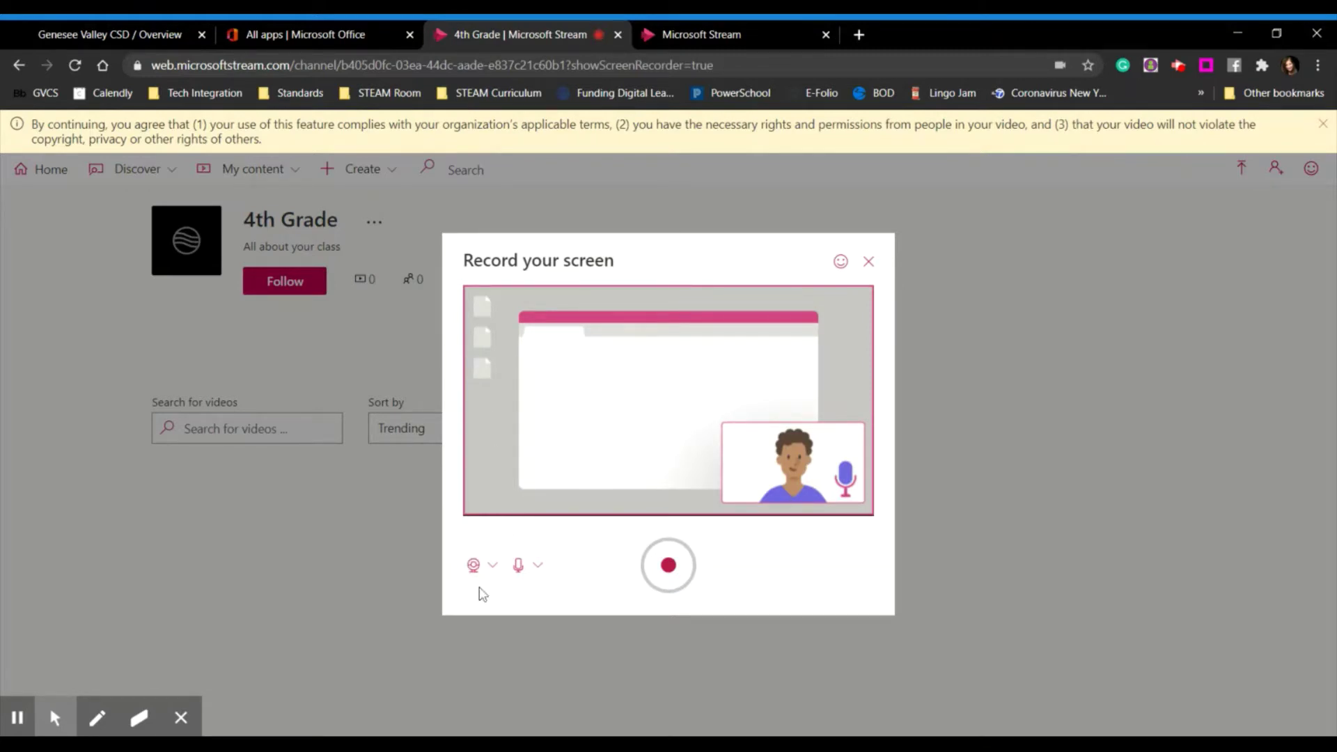
{"action": "left_click", "coordinate": [493, 568]}
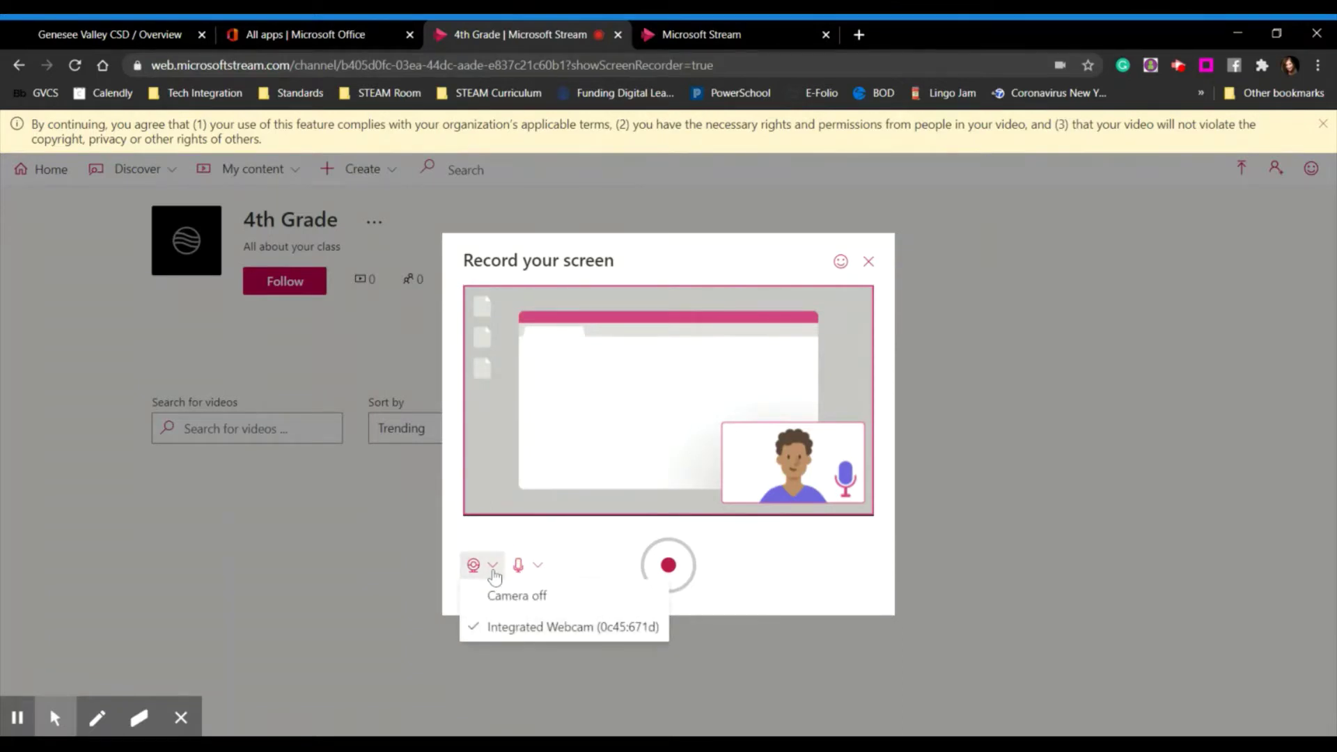
{"action": "left_click", "coordinate": [540, 567]}
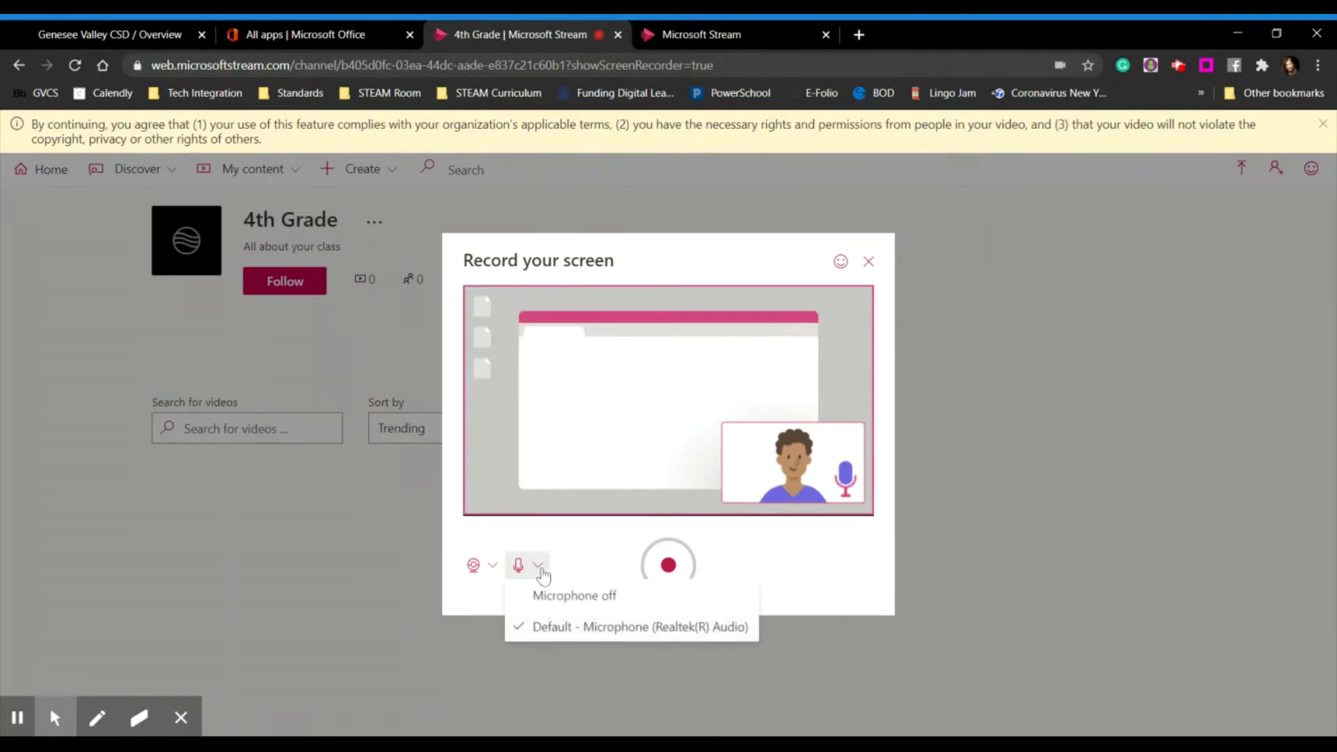
{"action": "left_click", "coordinate": [606, 536]}
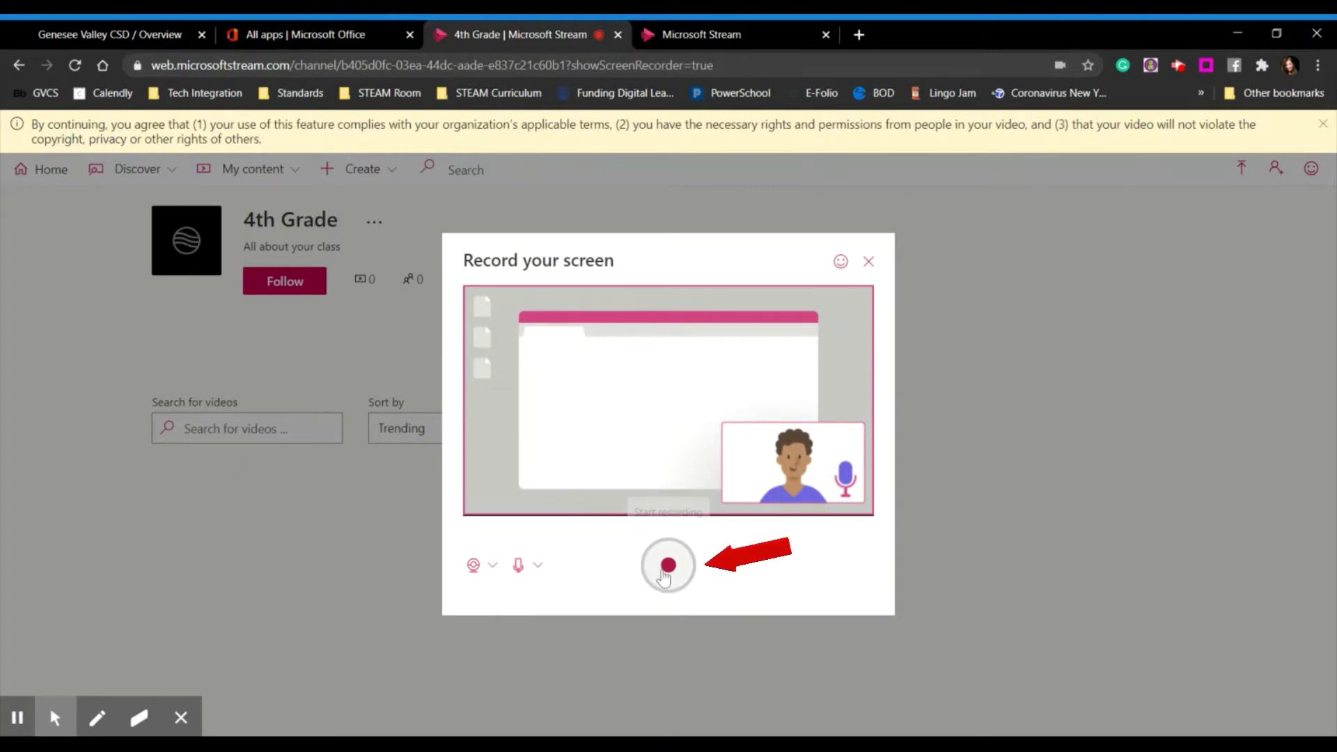
Start a screen recording that shares the application window showing the 4th Grade channel.
{"action": "left_click", "coordinate": [670, 566]}
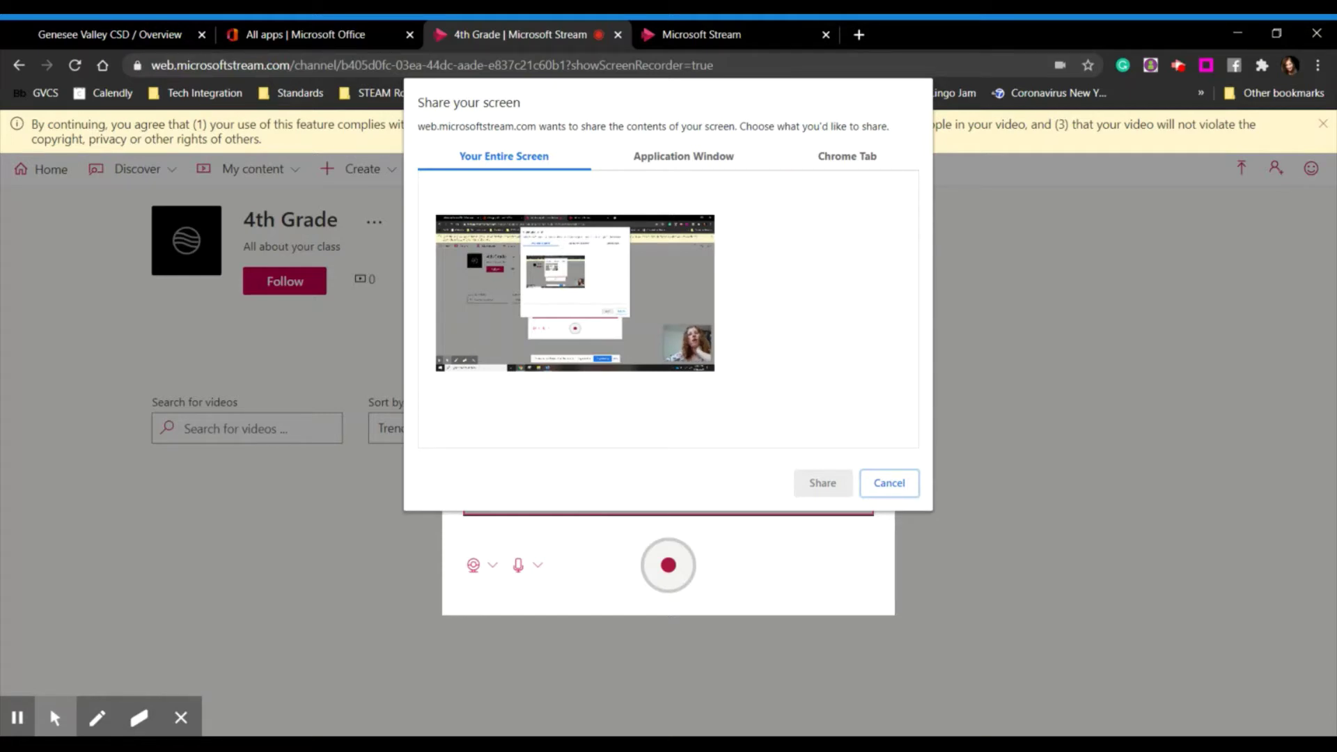
{"action": "left_click", "coordinate": [671, 156]}
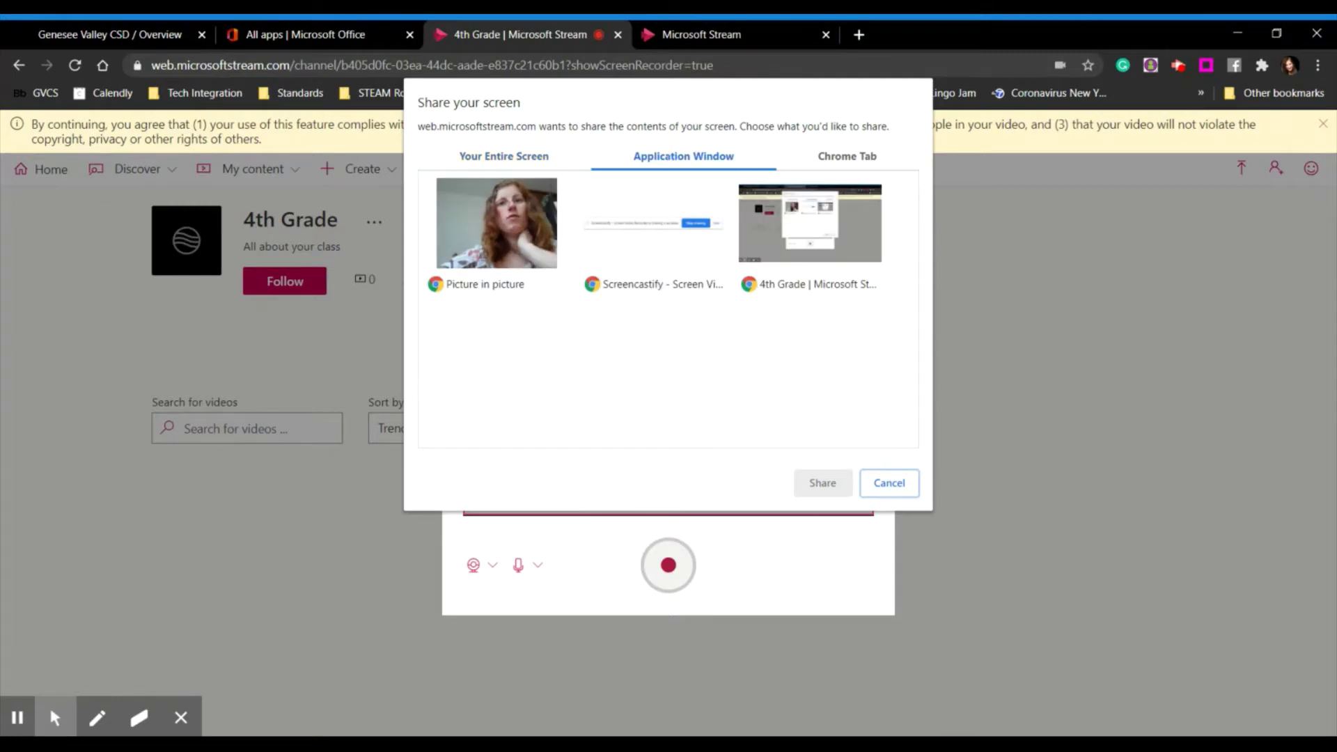
{"action": "left_click", "coordinate": [870, 168]}
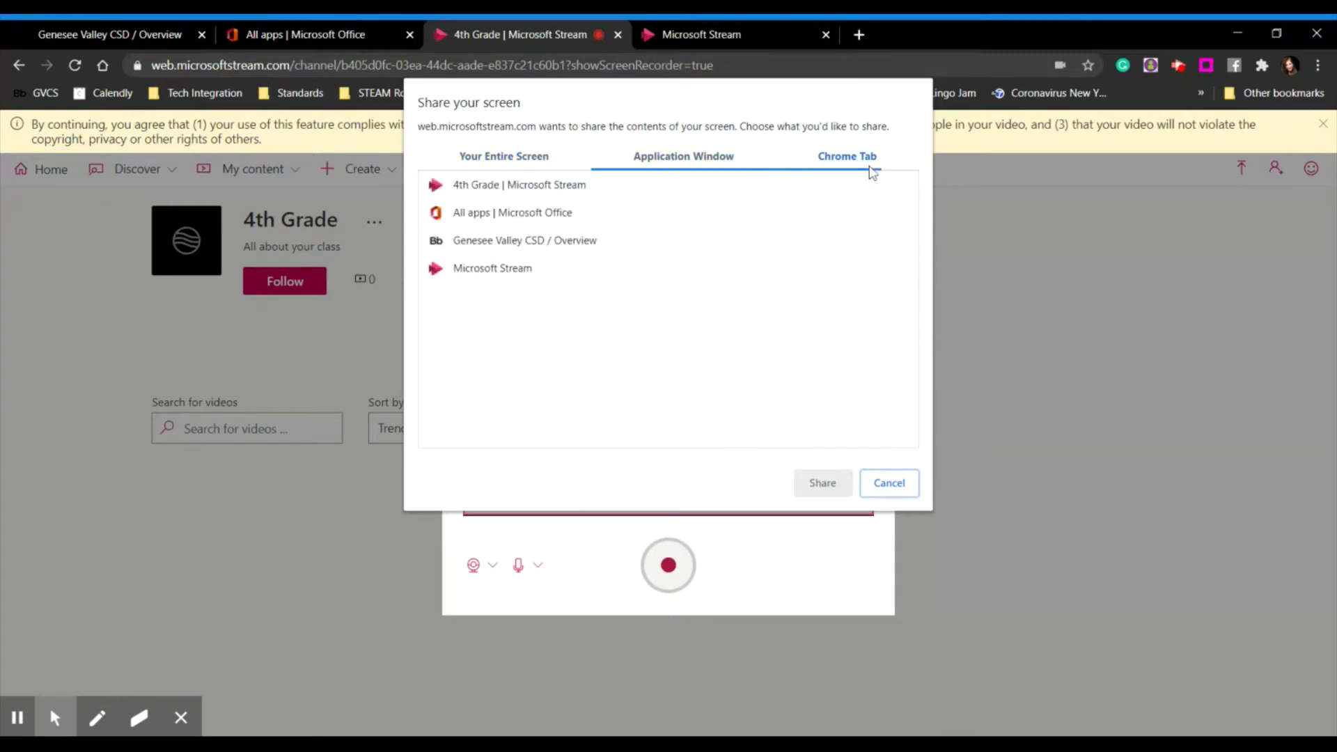
{"action": "left_click", "coordinate": [690, 159]}
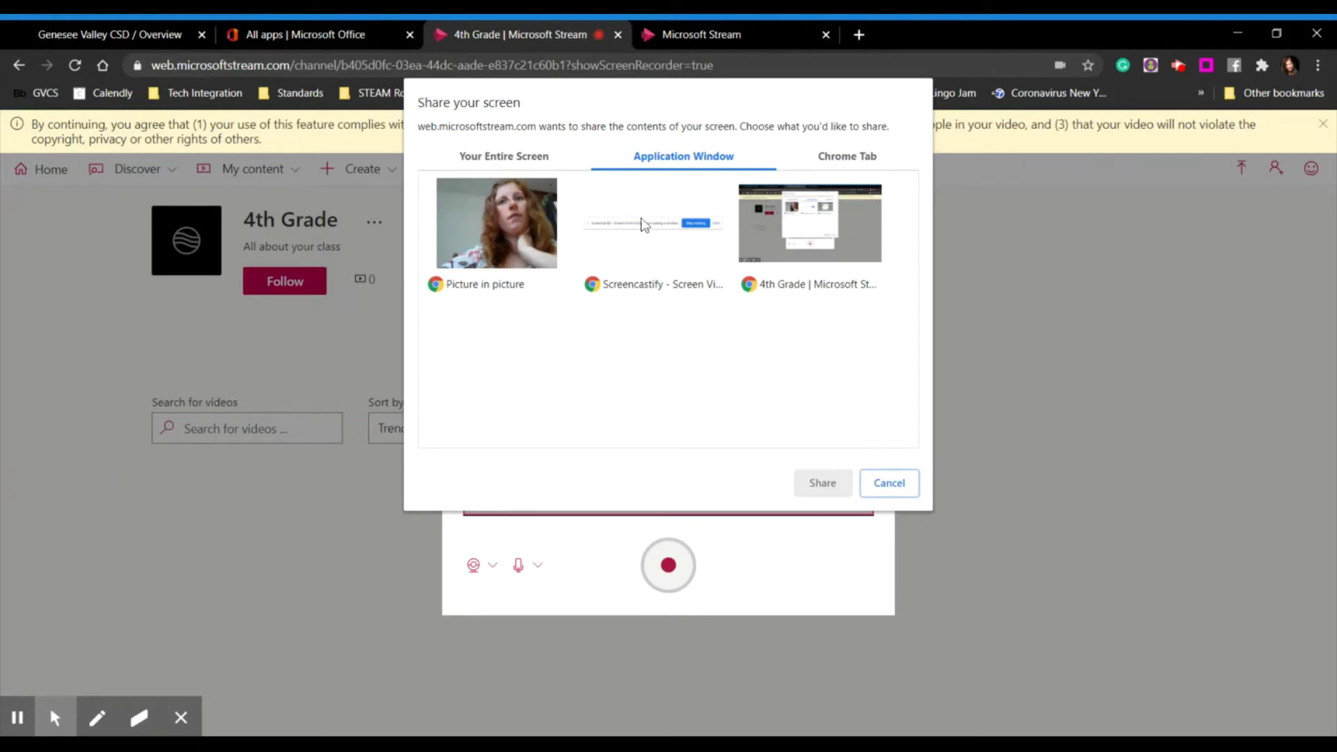
{"action": "left_click", "coordinate": [796, 263]}
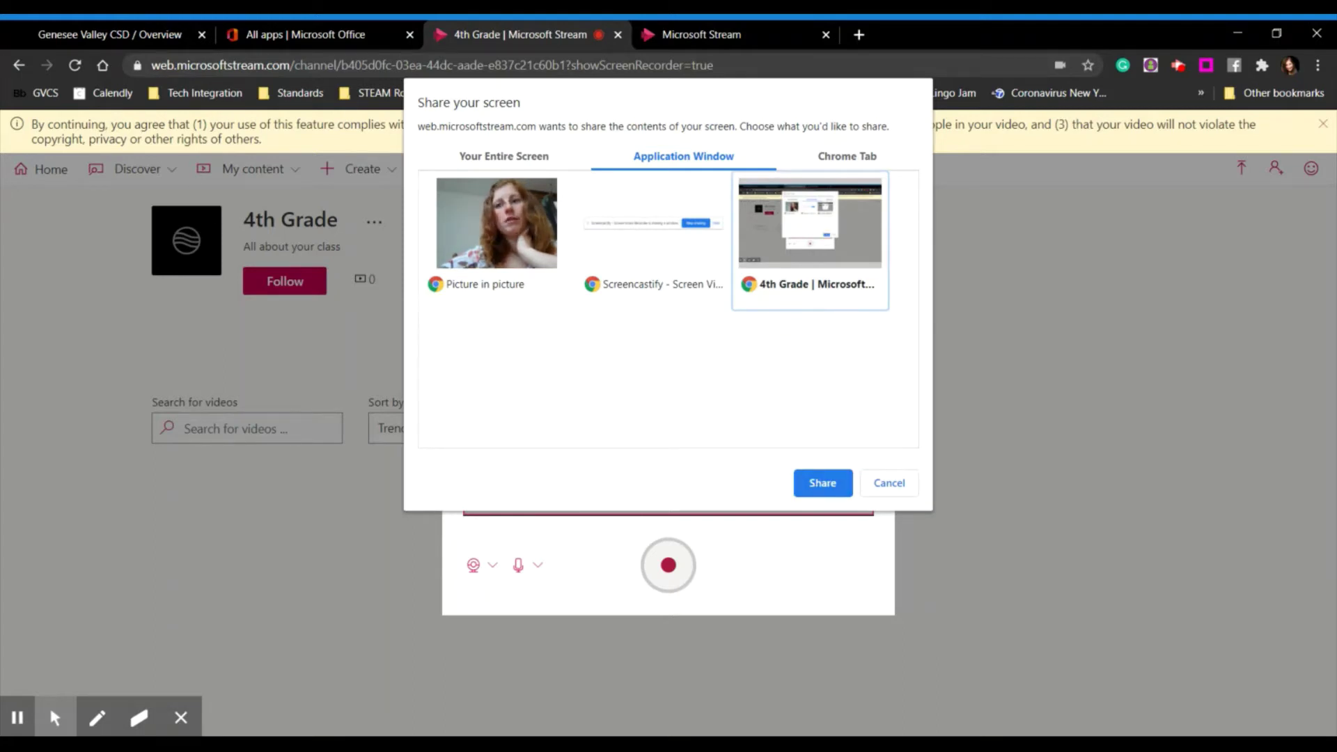
{"action": "left_click", "coordinate": [815, 483]}
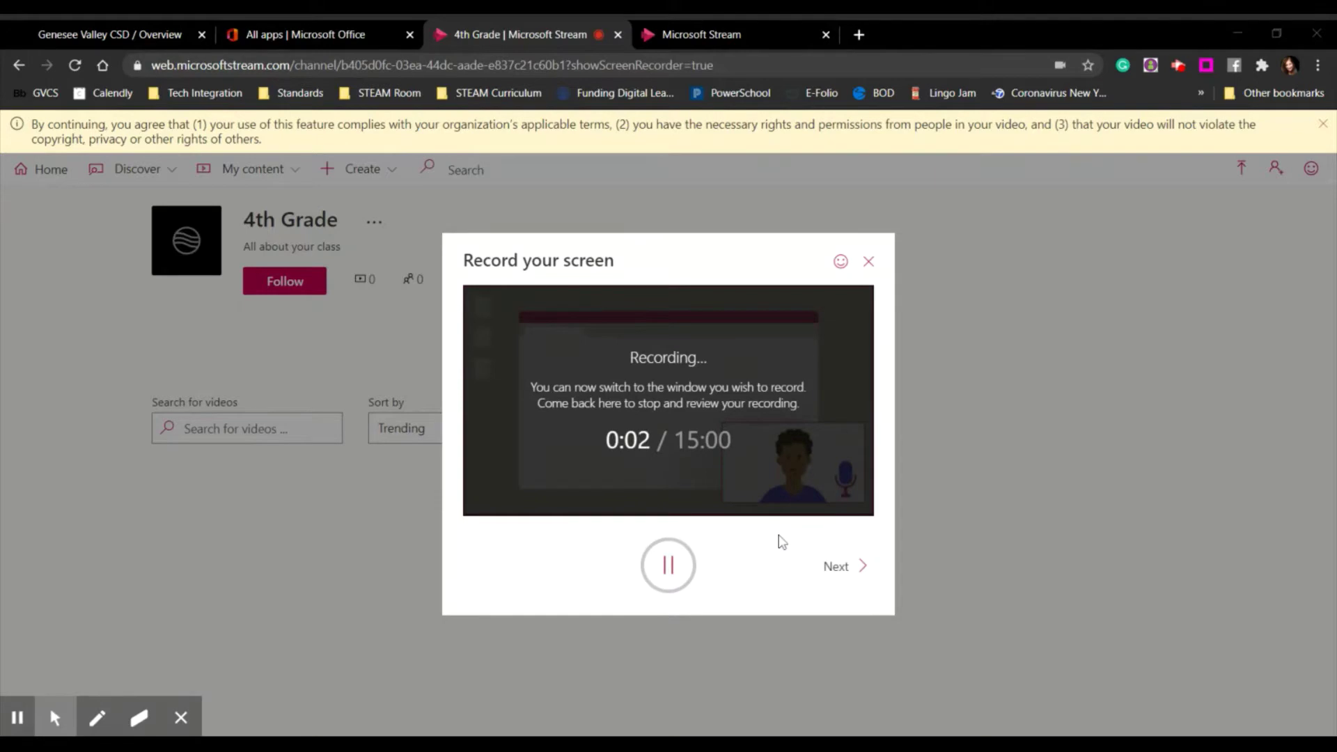
Switch to the other Microsoft Stream page during the recording and browse the channels.
{"action": "left_click", "coordinate": [737, 35]}
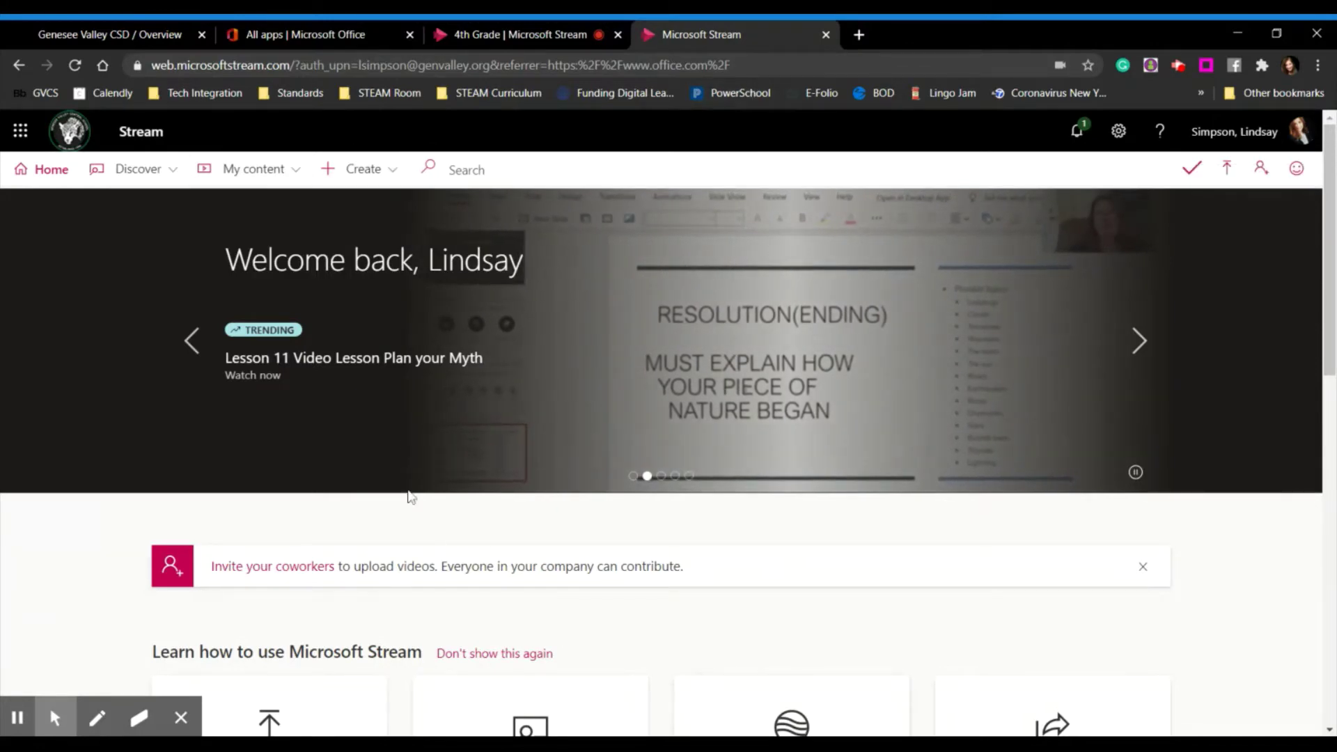
{"action": "left_click", "coordinate": [448, 176]}
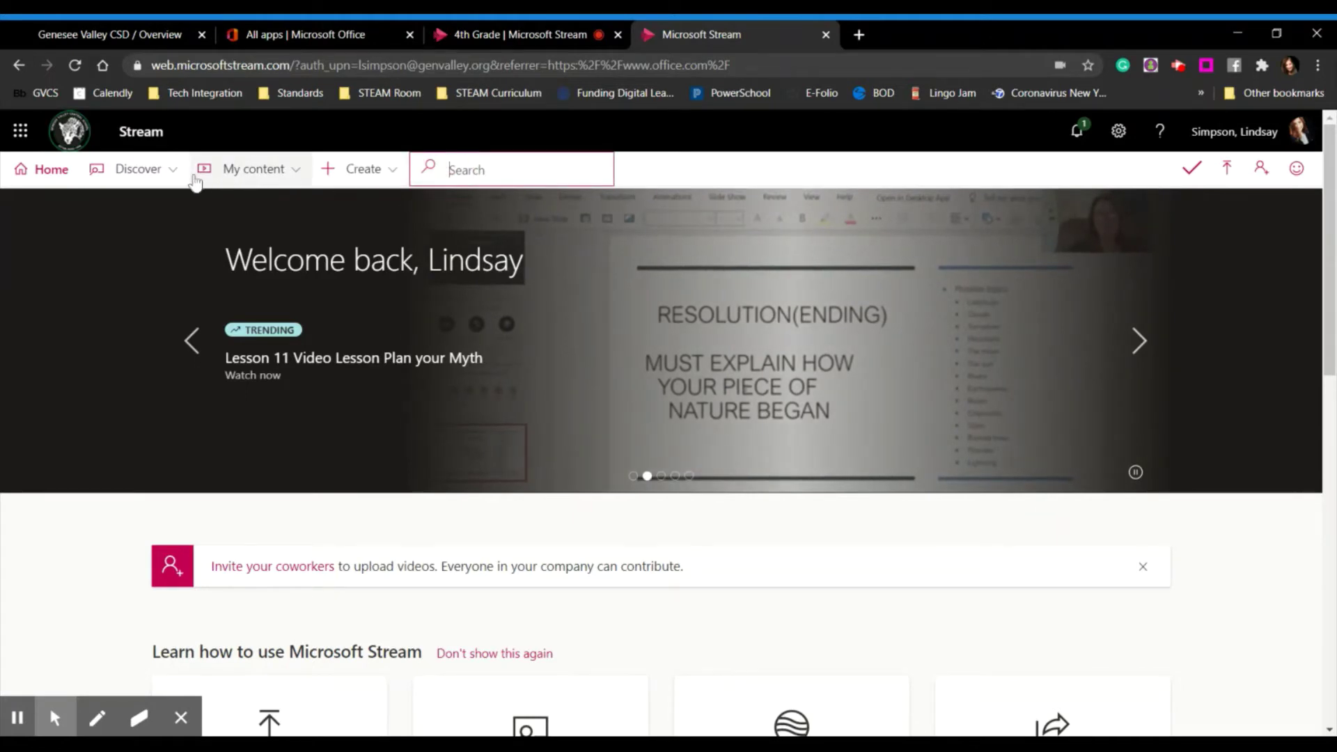
{"action": "left_click", "coordinate": [168, 169]}
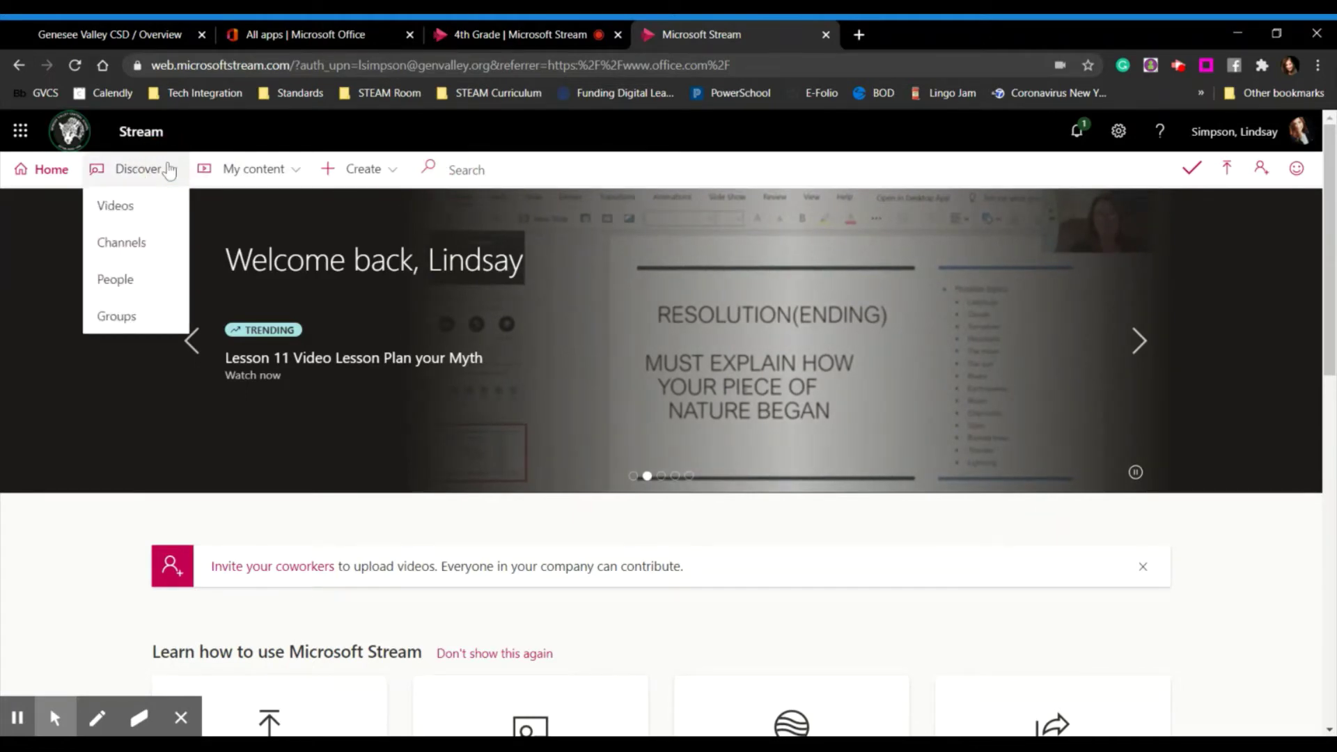
{"action": "left_click", "coordinate": [137, 256]}
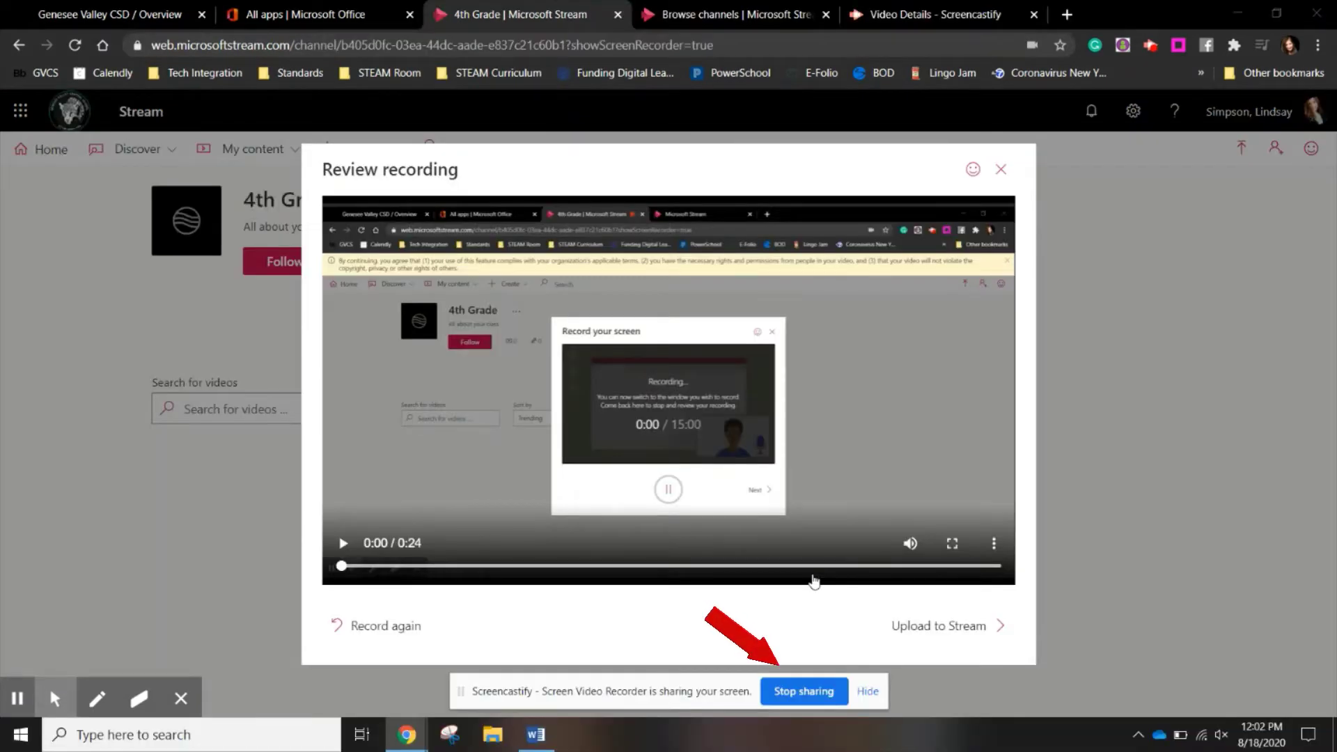
Upload the recording to Stream with the name "Title" and the description "Describe your video here".
{"action": "left_click", "coordinate": [867, 691]}
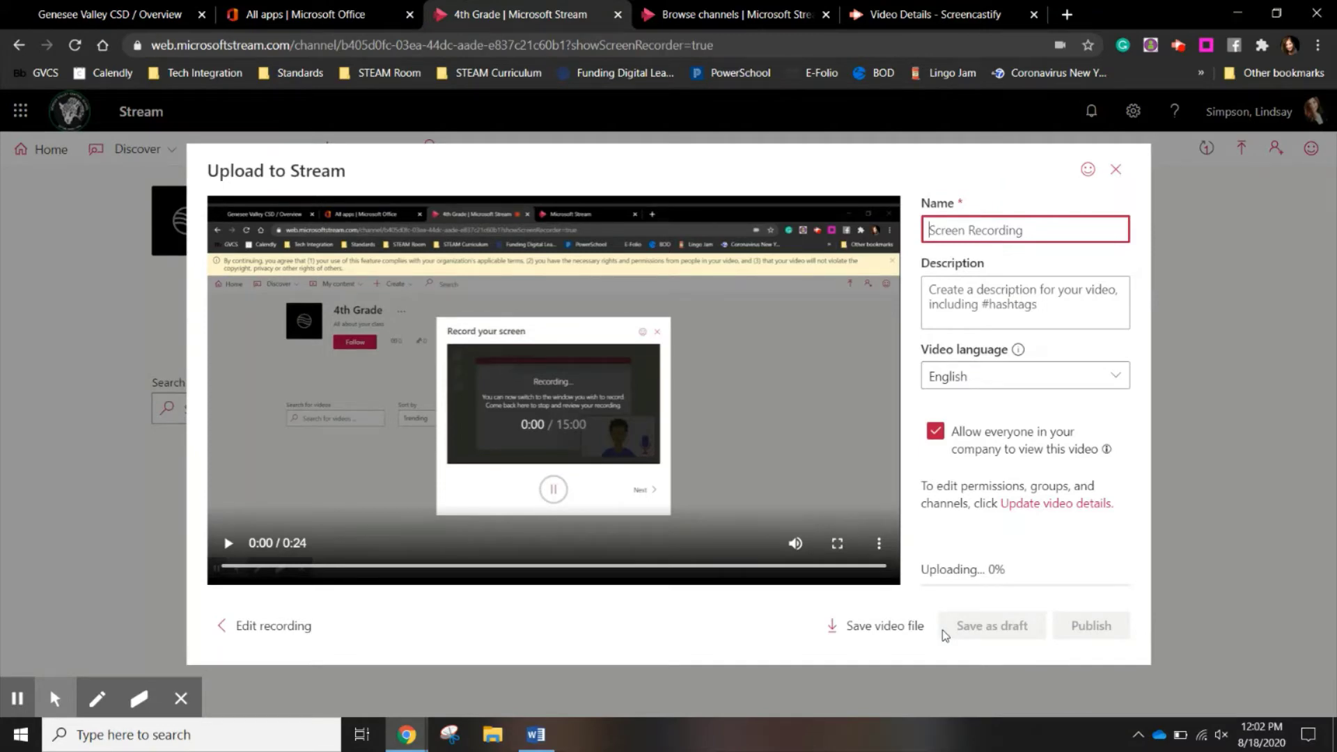
{"action": "type", "text": "Title"}
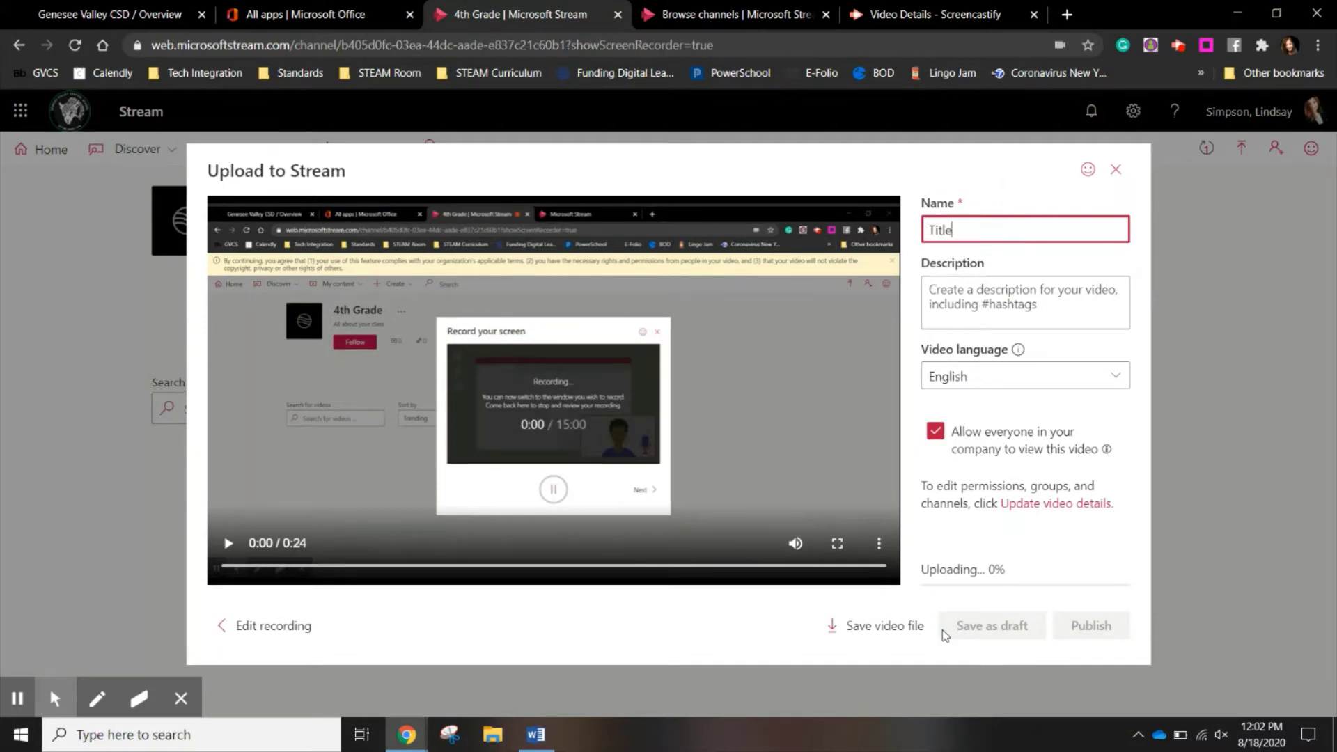
{"action": "left_click", "coordinate": [1024, 310]}
{"action": "type", "text": "Describe "}
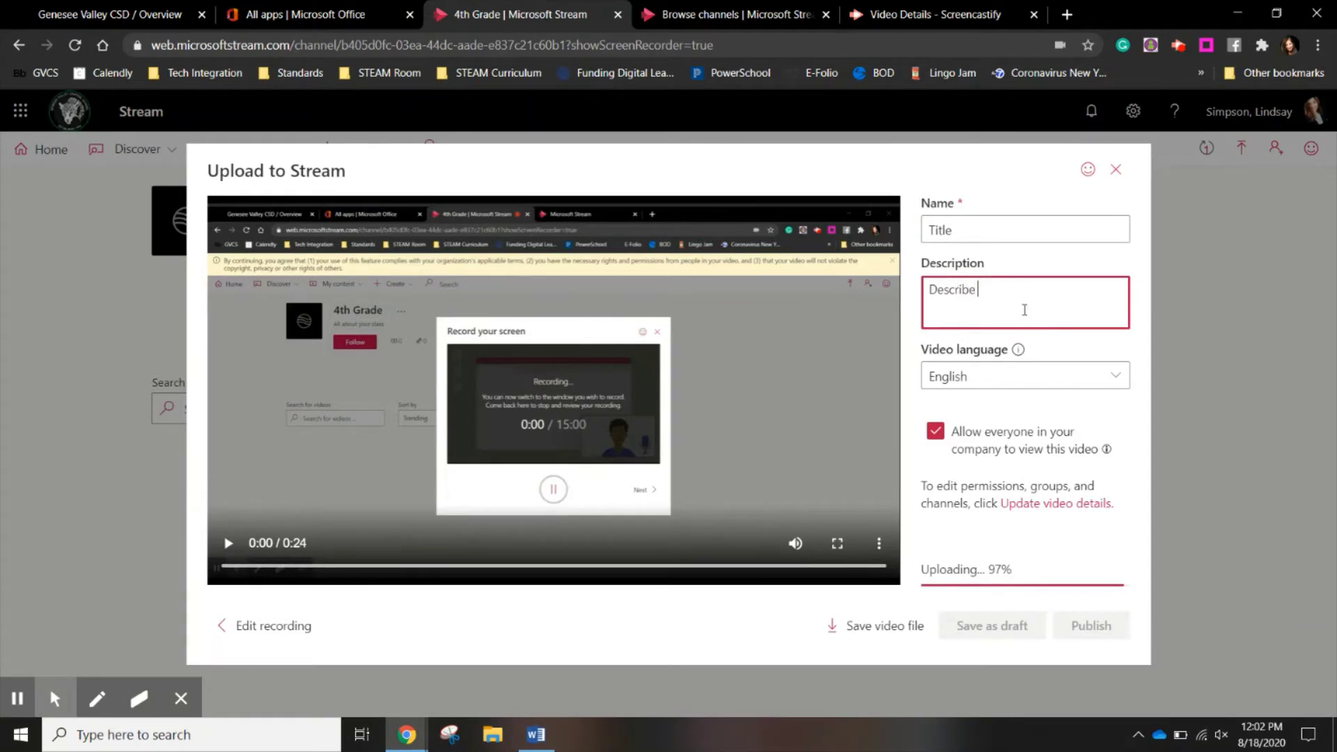
{"action": "type", "text": "your video here"}
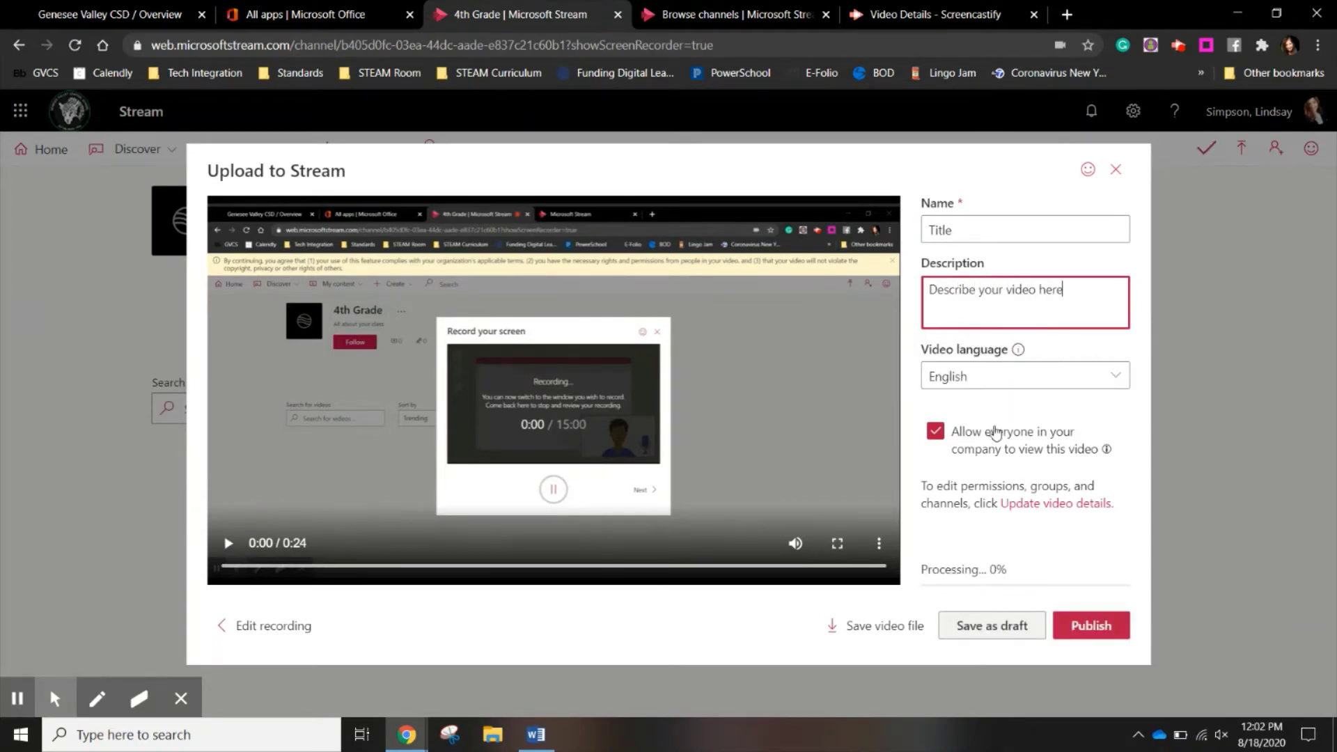
Publish the video with company-wide viewing turned off and go to its video page.
{"action": "left_click", "coordinate": [935, 432]}
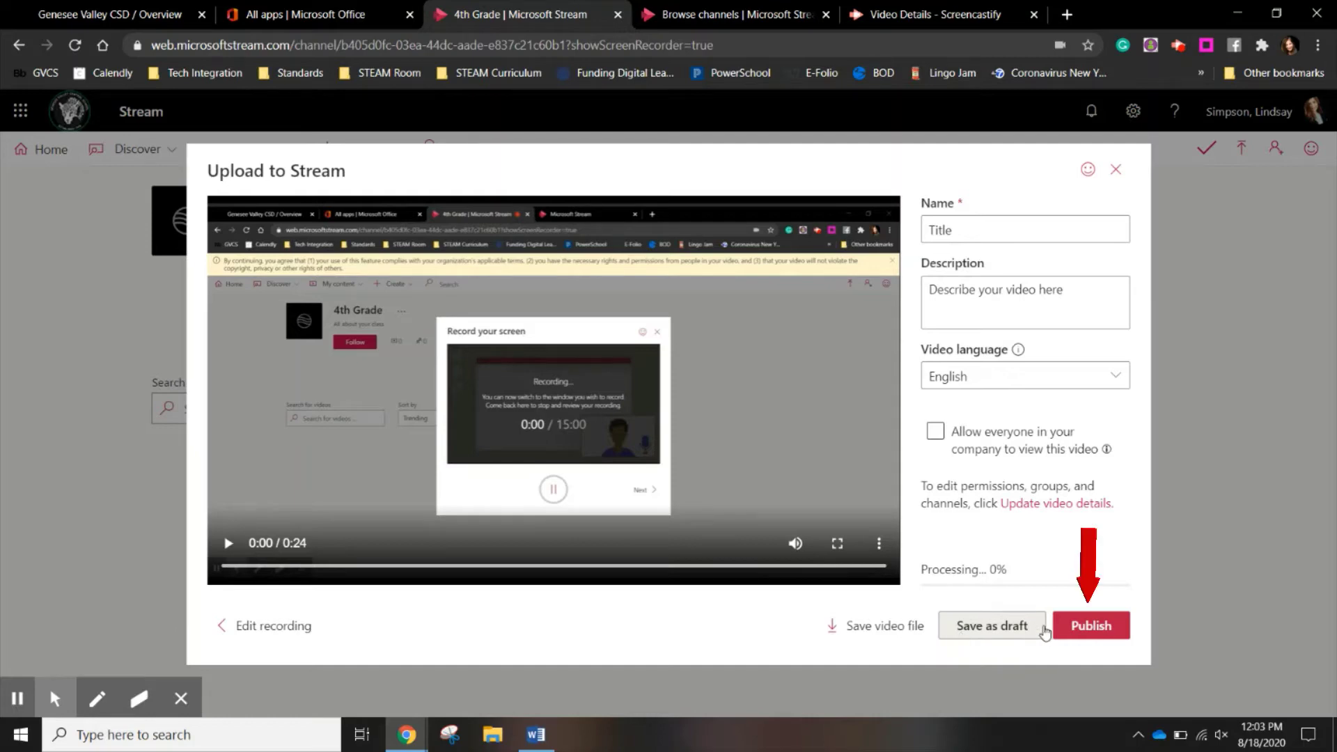
{"action": "left_click", "coordinate": [1094, 628]}
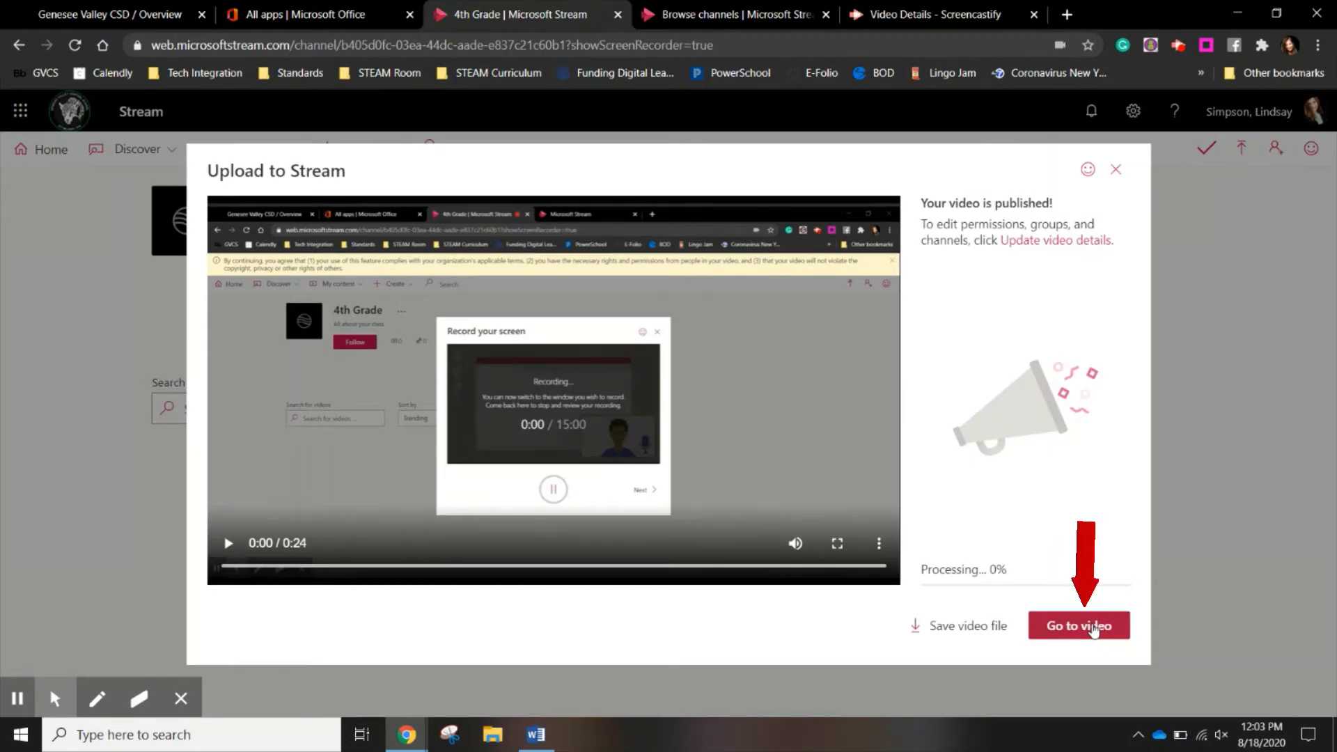
{"action": "left_click", "coordinate": [1054, 629]}
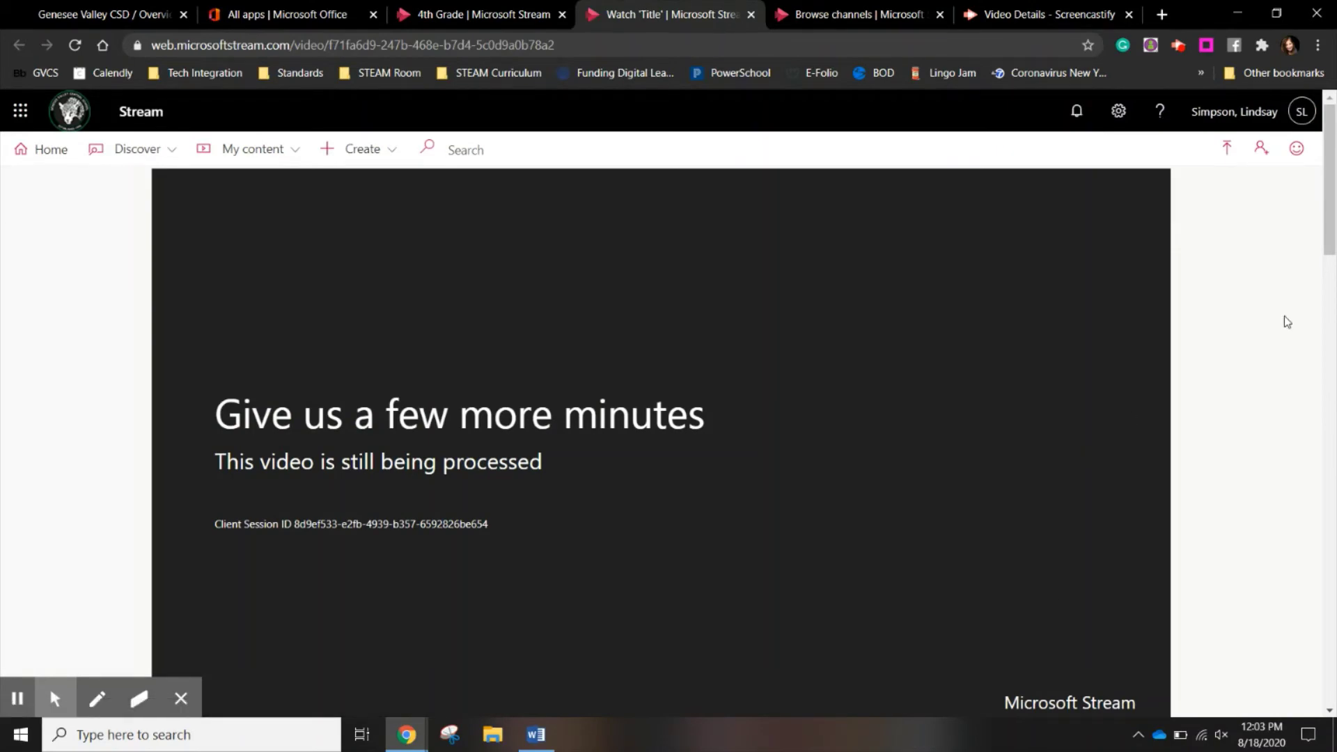
In the video's sharing options, set the direct link to start at 03:00 and close the dialog.
{"action": "left_click", "coordinate": [1331, 208]}
{"action": "left_click_drag", "start_coordinate": [1331, 208], "coordinate": [1333, 322]}
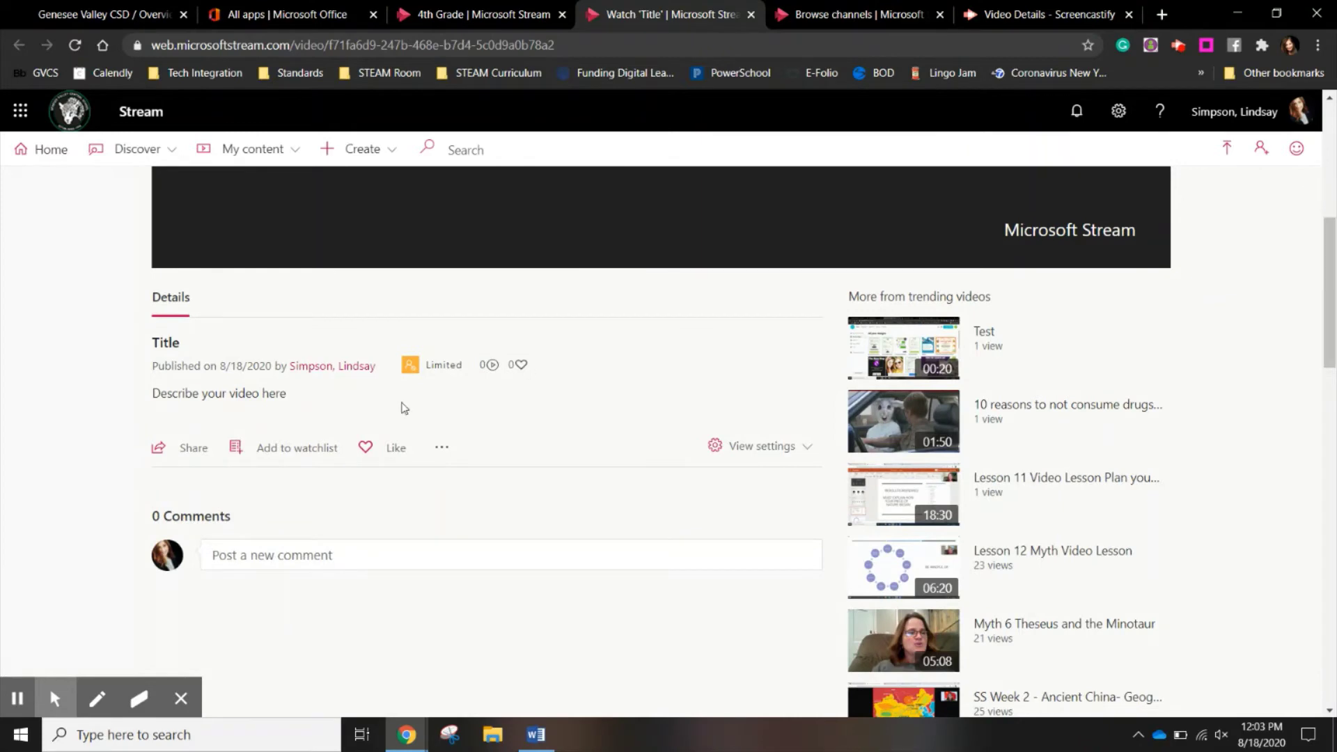
{"action": "left_click", "coordinate": [174, 454]}
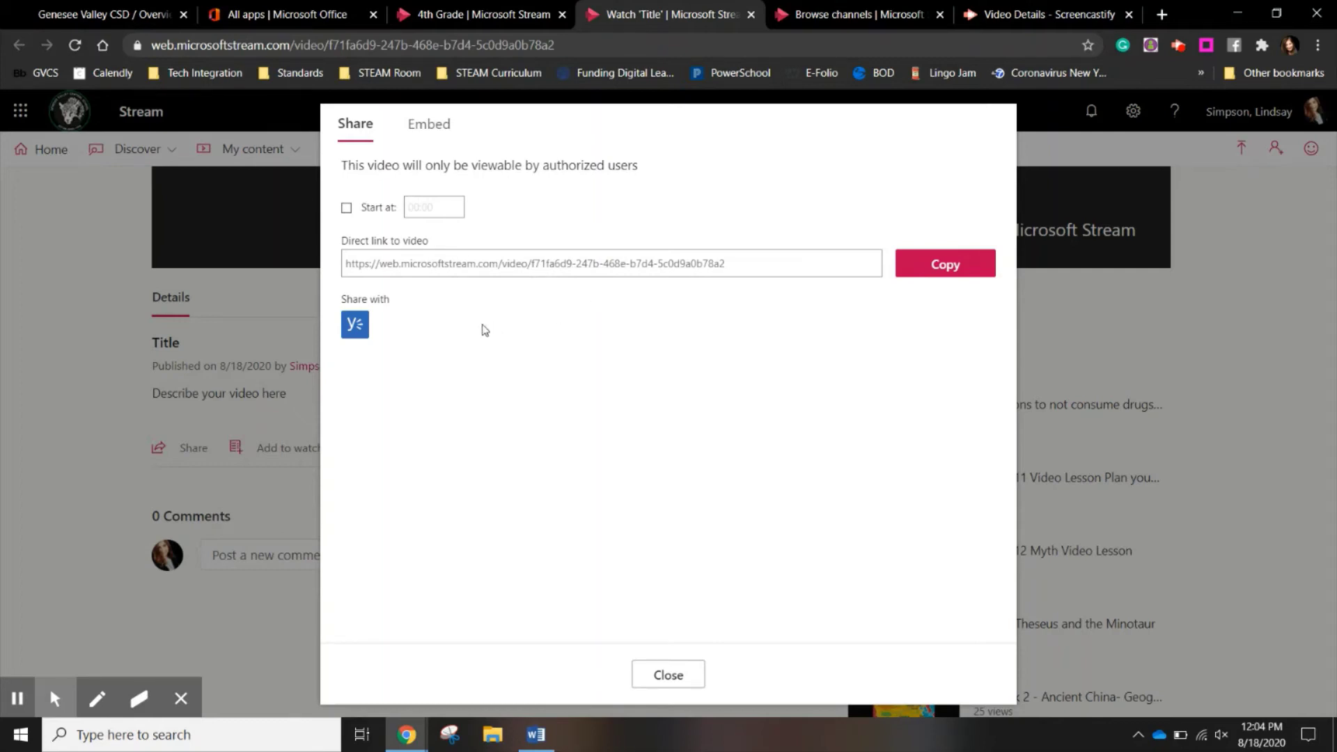
{"action": "left_click", "coordinate": [346, 209]}
{"action": "left_click", "coordinate": [418, 211]}
{"action": "type", "text": "3:00"}
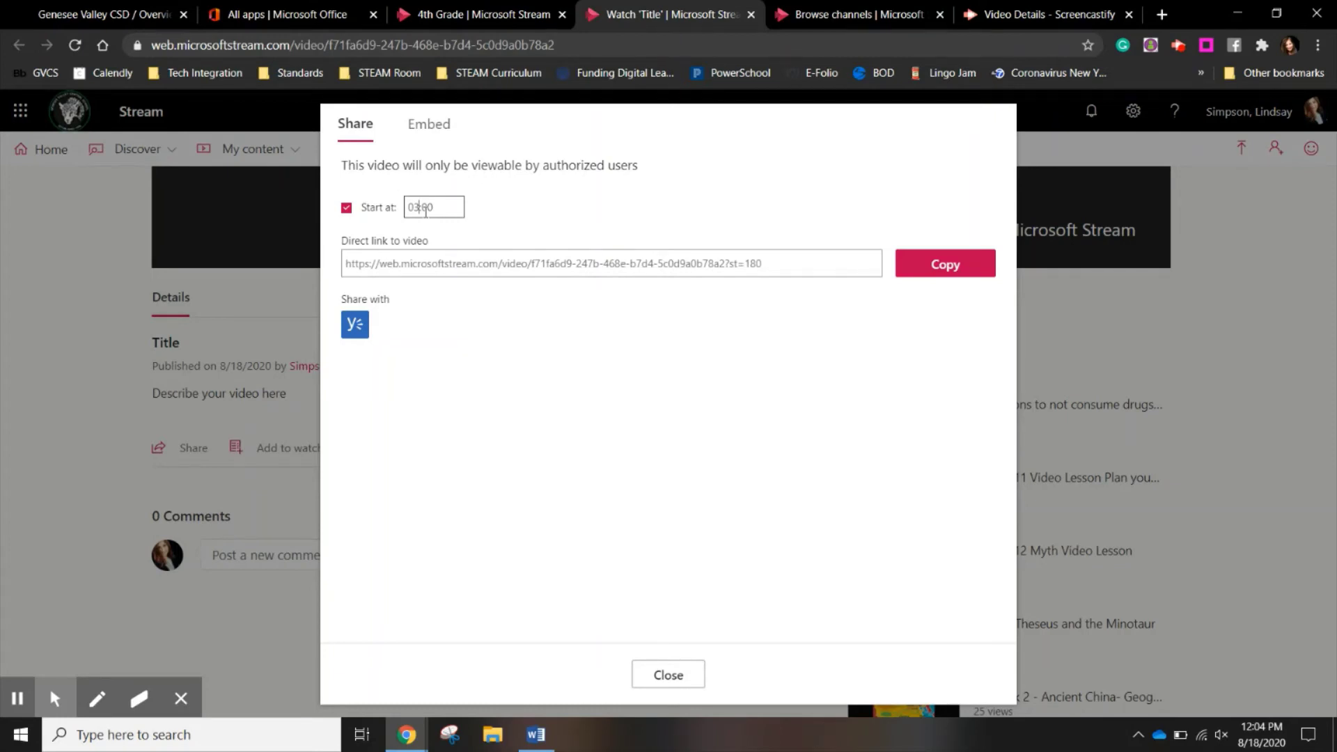
{"action": "key", "text": "BackSpace"}
{"action": "type", "text": "0"}
{"action": "left_click", "coordinate": [667, 678]}
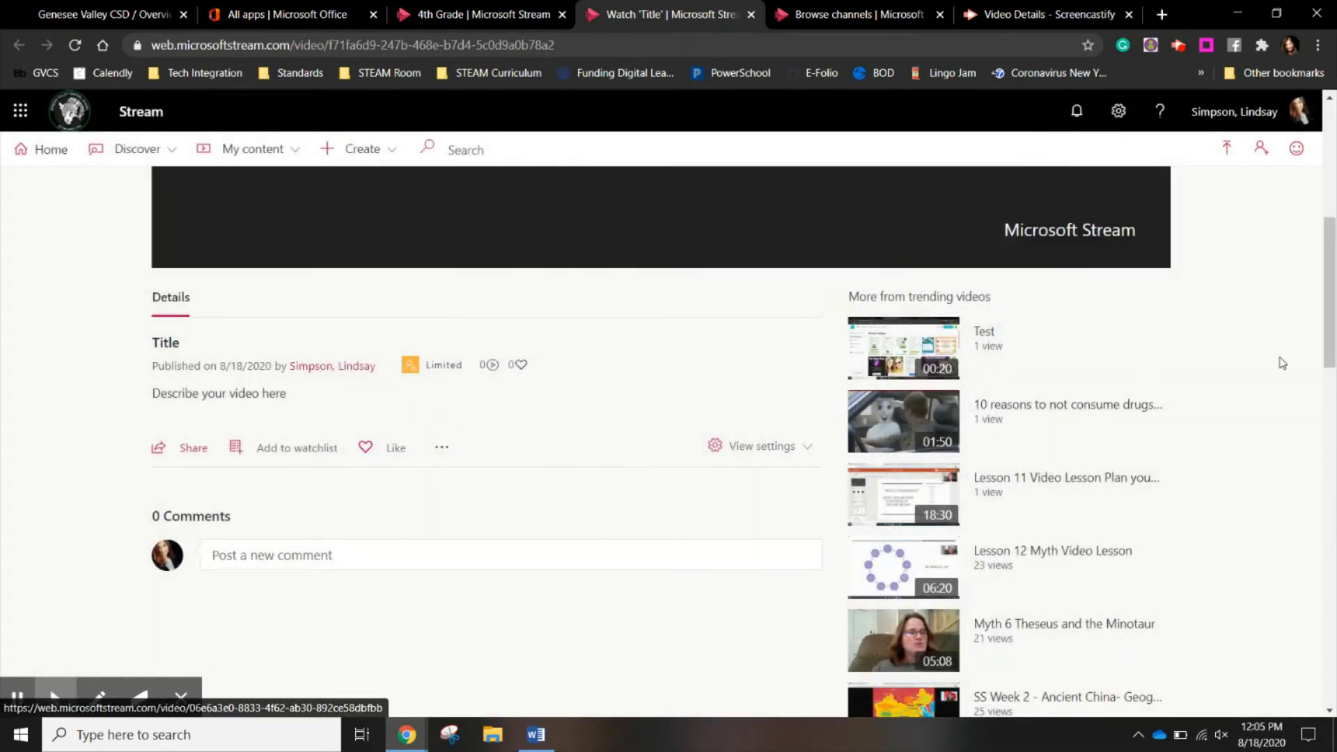
Add a form to the video's interactivity and name it "Check For Understanding".
{"action": "left_click_drag", "start_coordinate": [1332, 329], "coordinate": [1336, 198]}
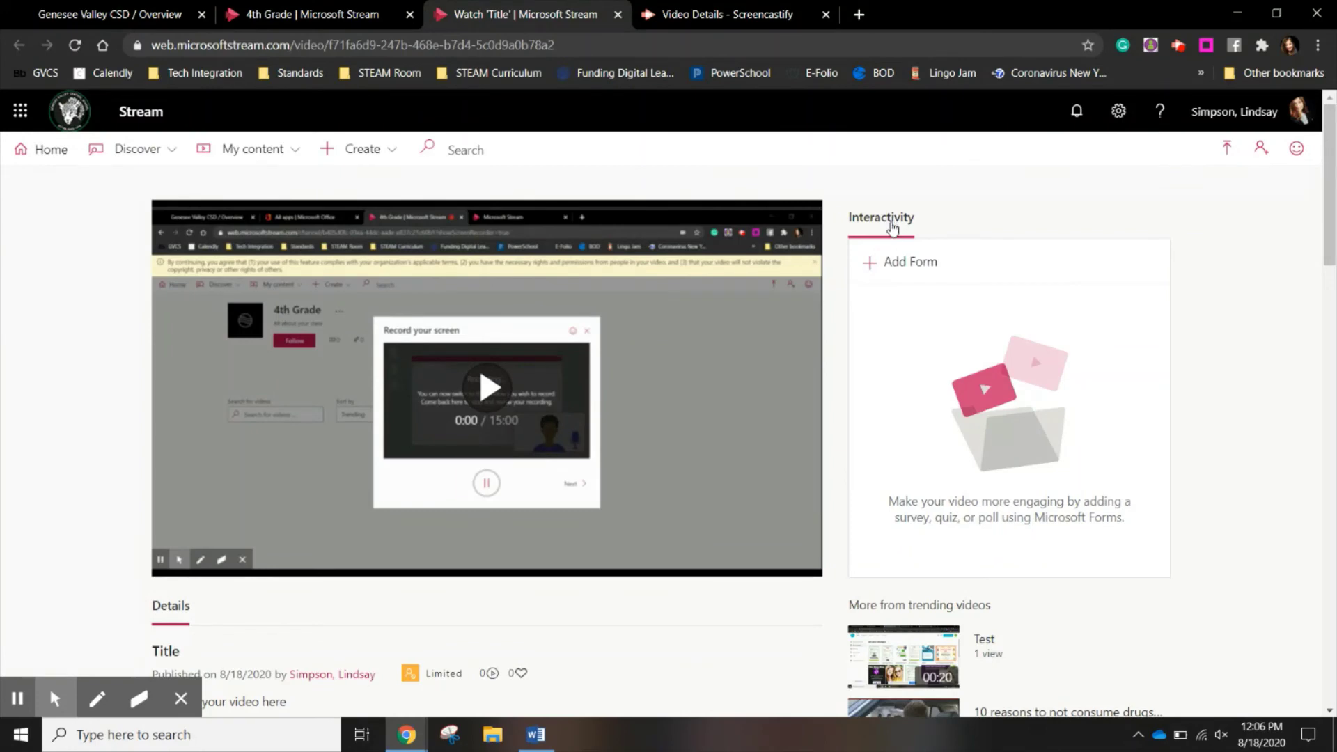
{"action": "left_click", "coordinate": [894, 269]}
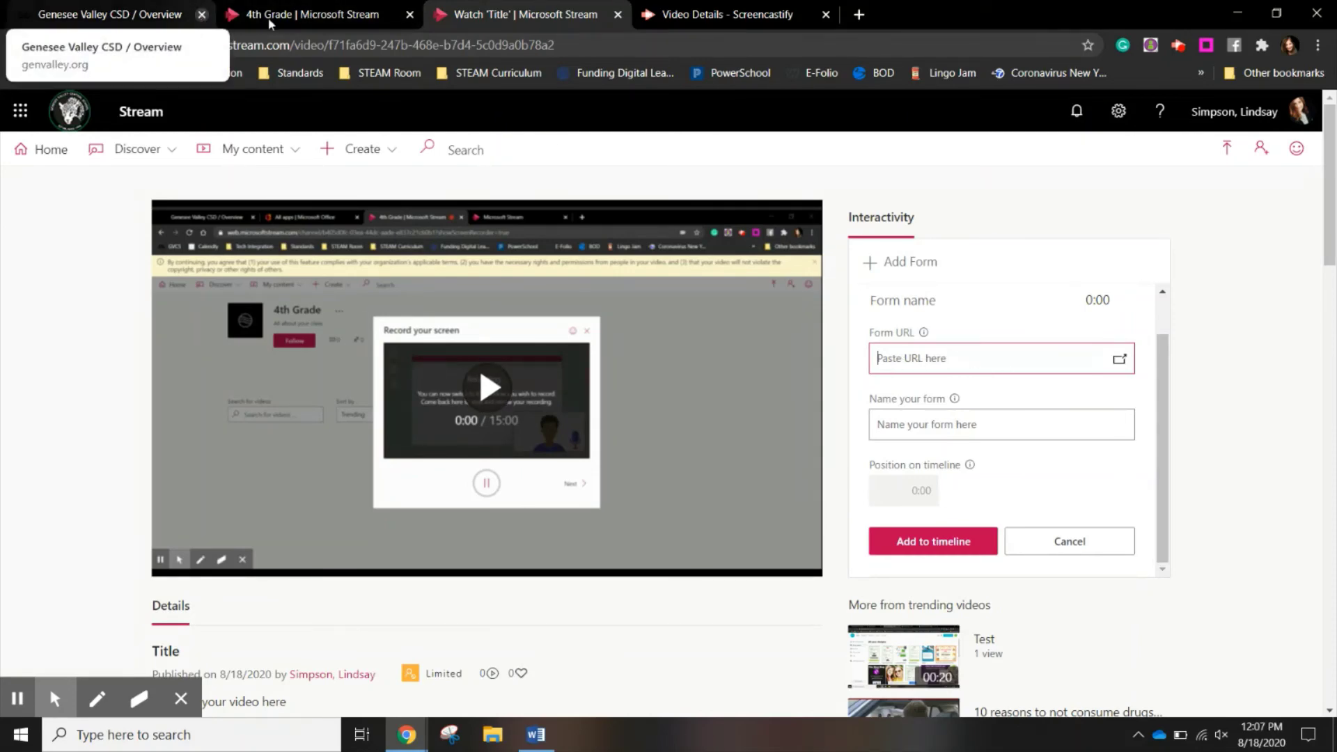
{"action": "left_click", "coordinate": [890, 418]}
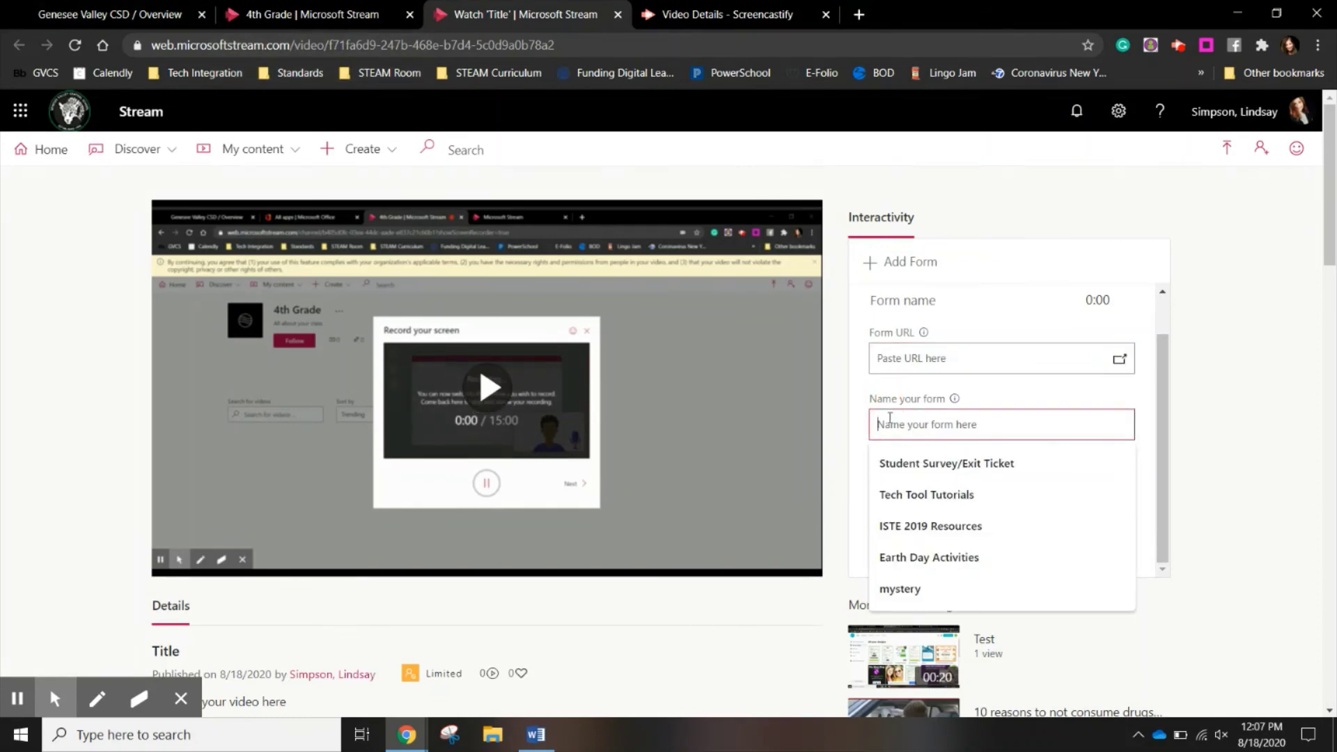
{"action": "type", "text": "Check For Ud"}
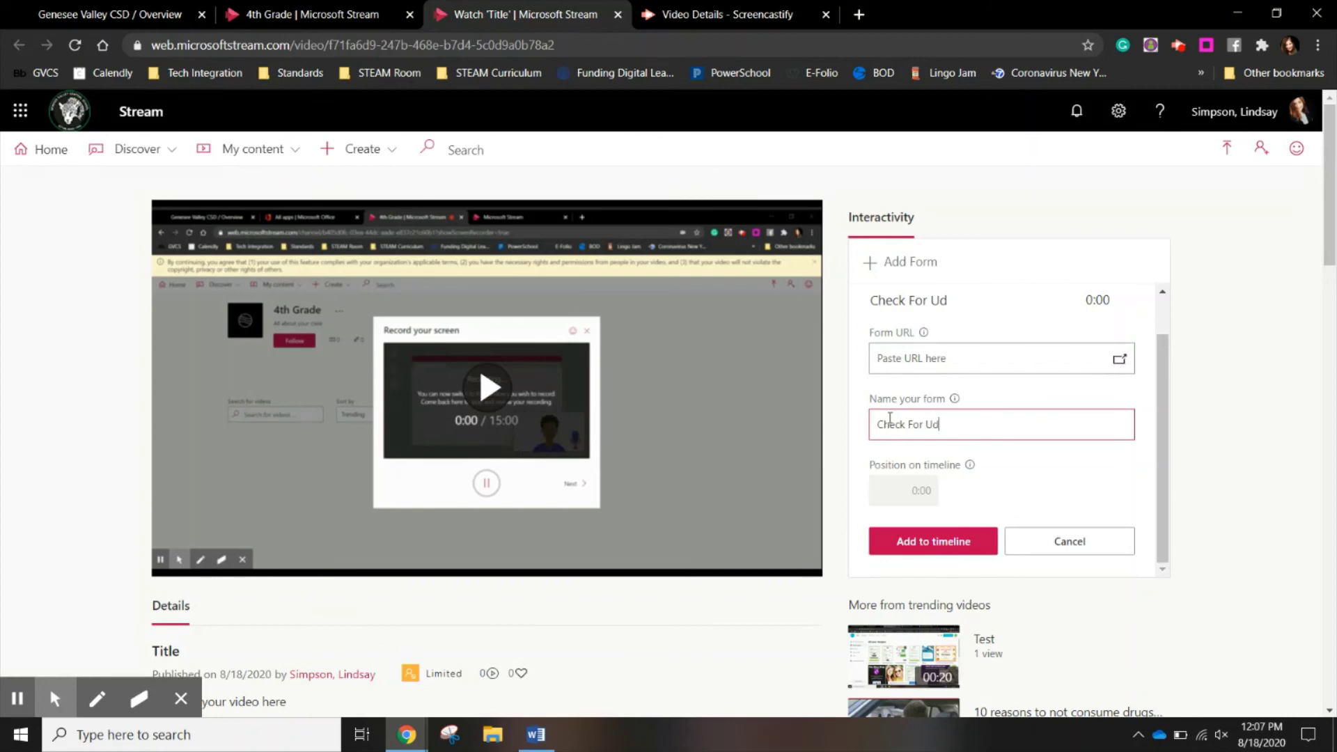
{"action": "key", "text": "BackSpace"}
{"action": "type", "text": "nderstanding"}
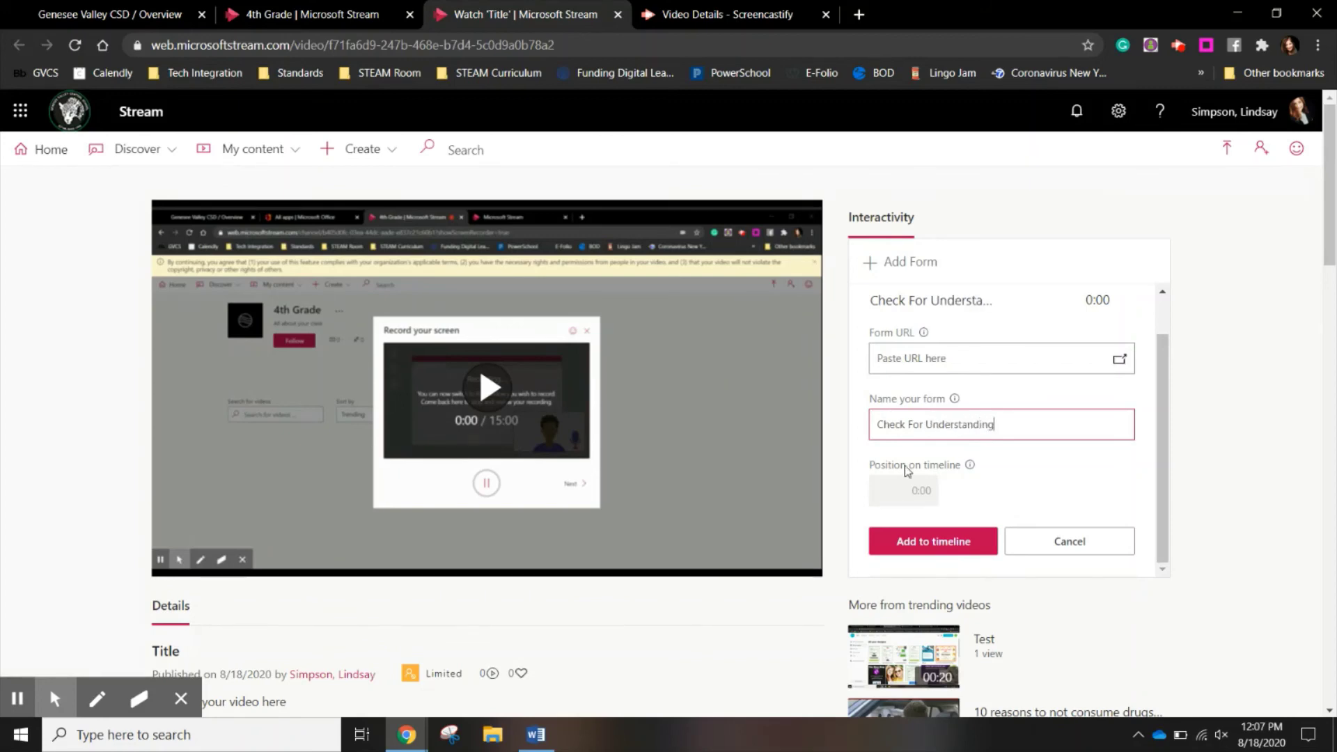
Paste the copied Microsoft Forms link as the form URL and add the form to the video's timeline at 0:00.
{"action": "left_click", "coordinate": [924, 487]}
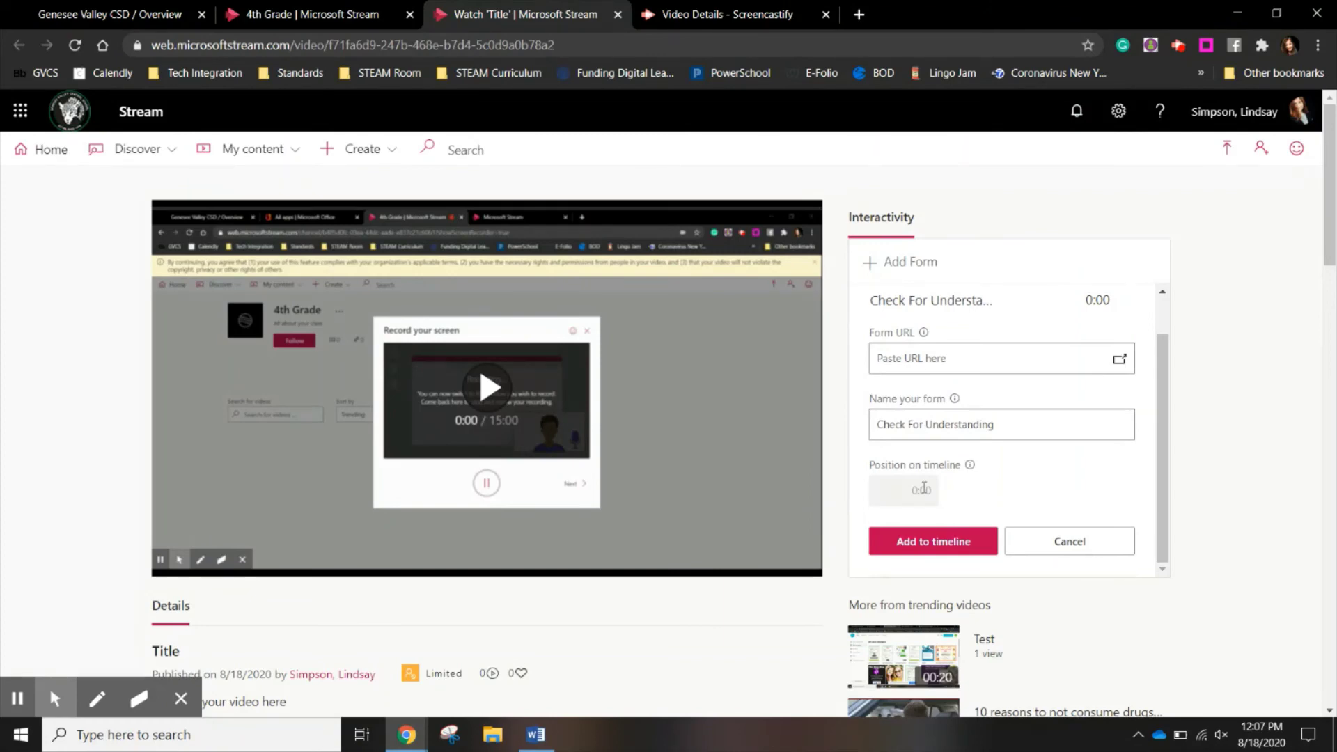
{"action": "left_click", "coordinate": [923, 487]}
{"action": "left_click", "coordinate": [909, 492]}
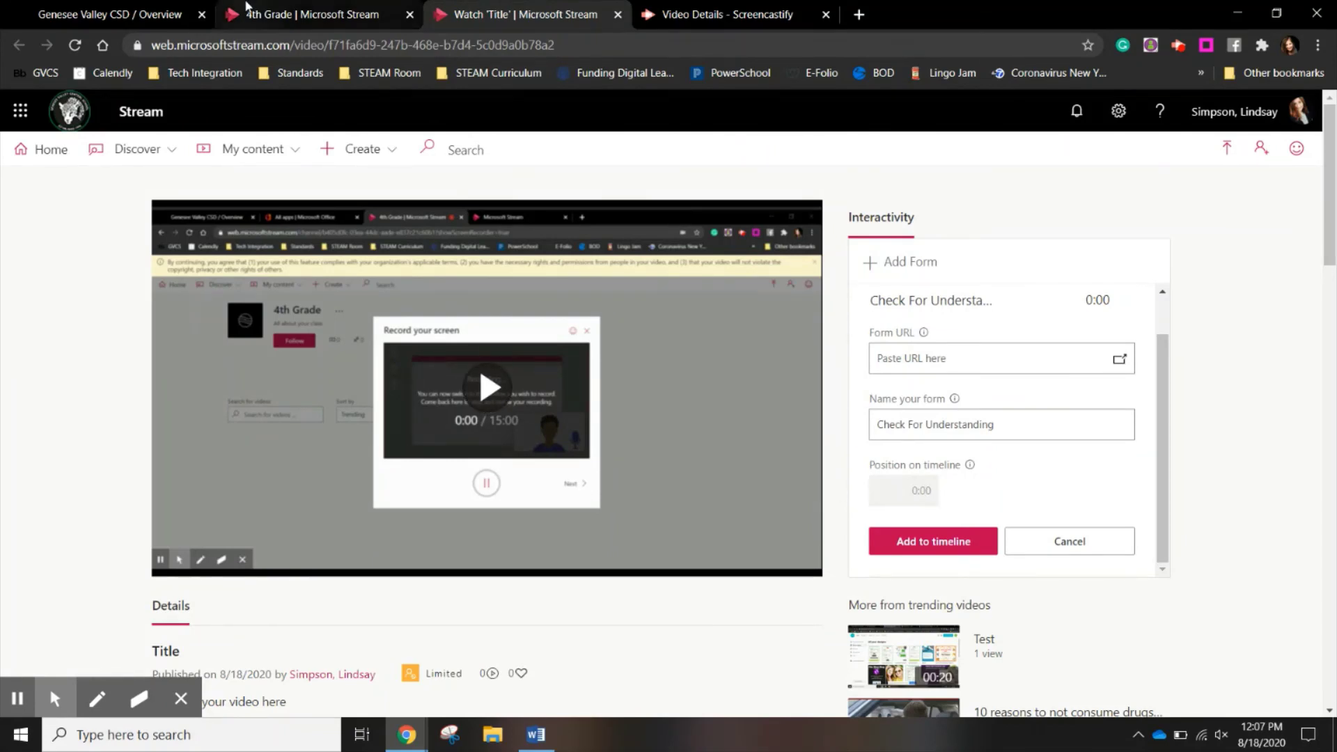
{"action": "left_click", "coordinate": [906, 361]}
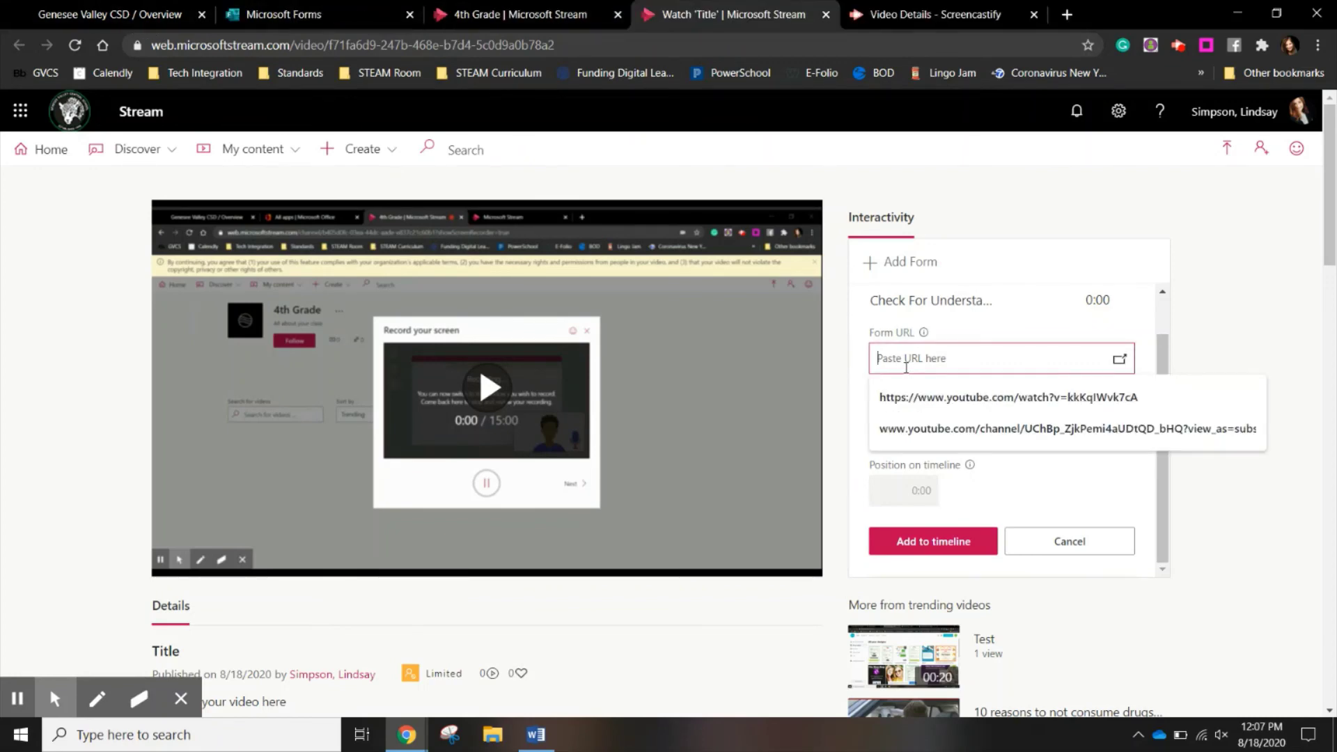
{"action": "key", "text": "ctrl+v"}
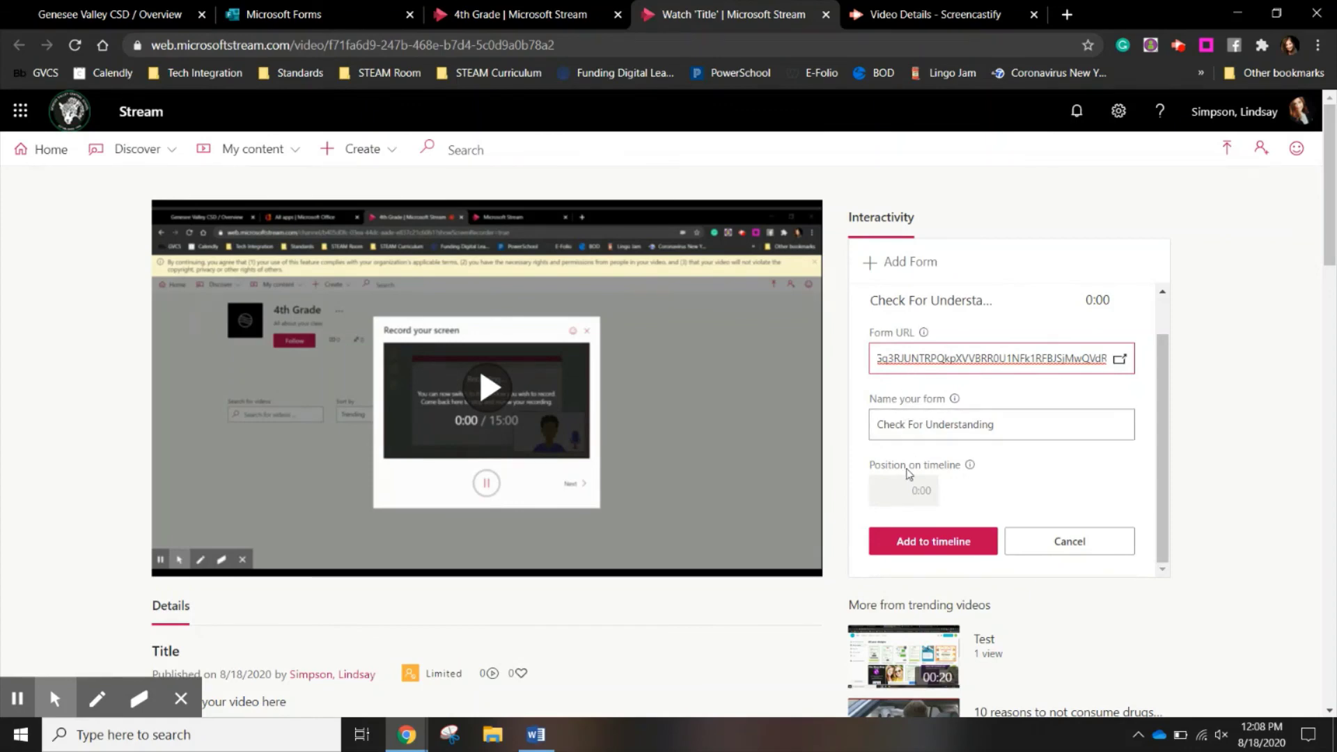
{"action": "left_click", "coordinate": [909, 490]}
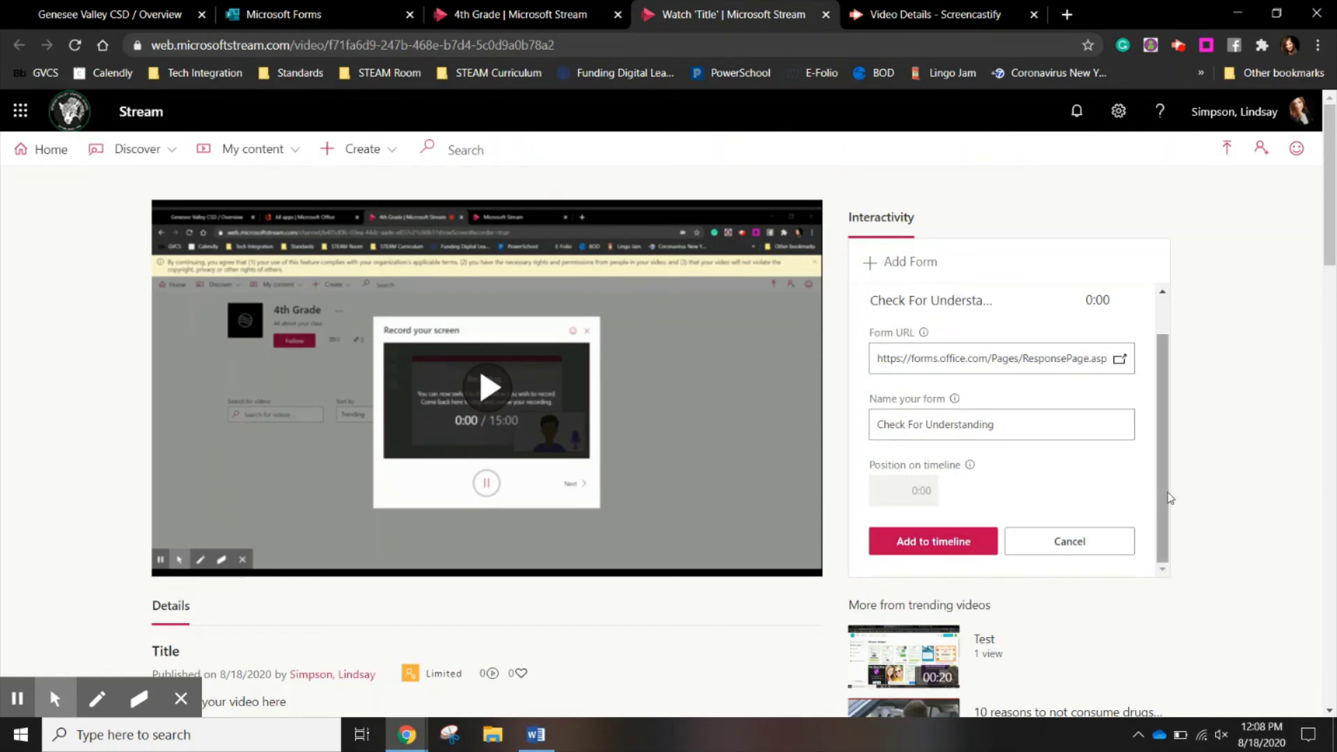
{"action": "left_click", "coordinate": [955, 547]}
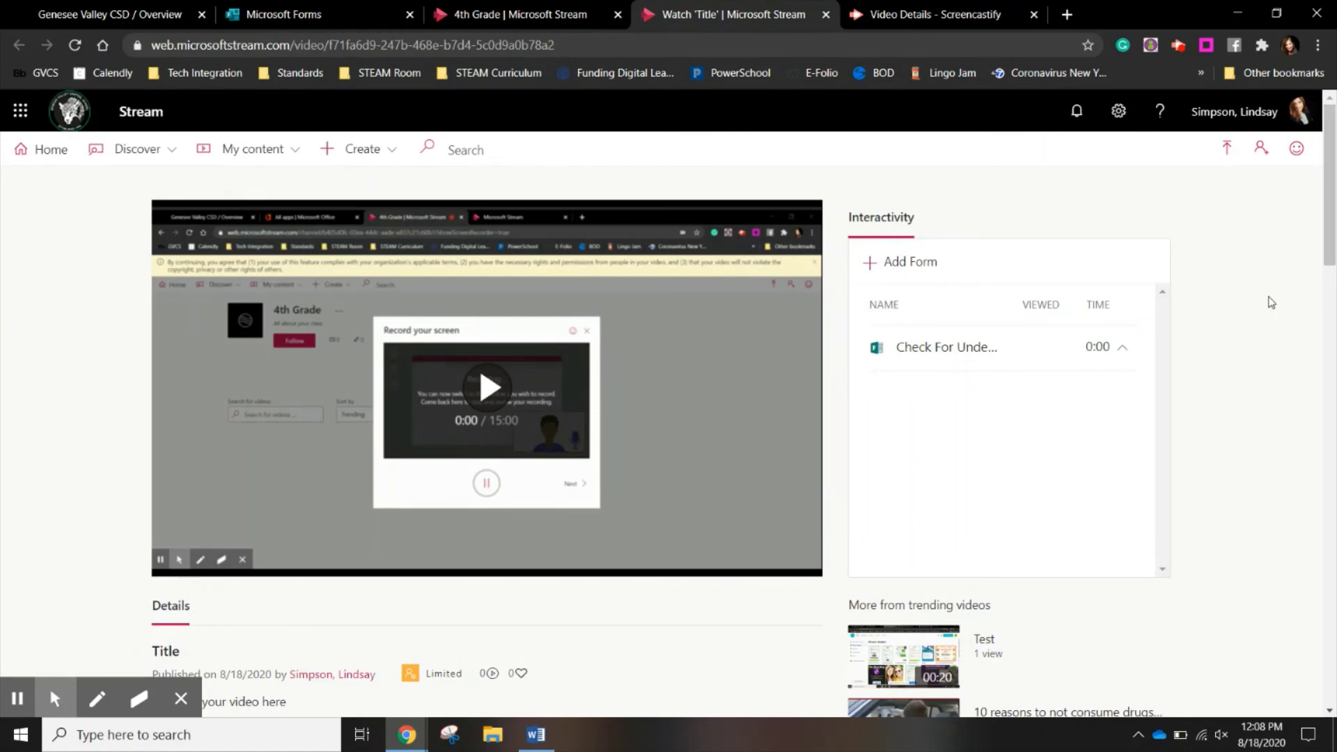
Review the video's sharing options, including its direct link, and close the dialog.
{"action": "left_click", "coordinate": [1332, 239]}
{"action": "mouse_move", "coordinate": [1332, 239]}
{"action": "left_mouse_down"}
{"action": "mouse_move", "coordinate": [1332, 273]}
{"action": "mouse_move", "coordinate": [1332, 255]}
{"action": "left_mouse_up"}
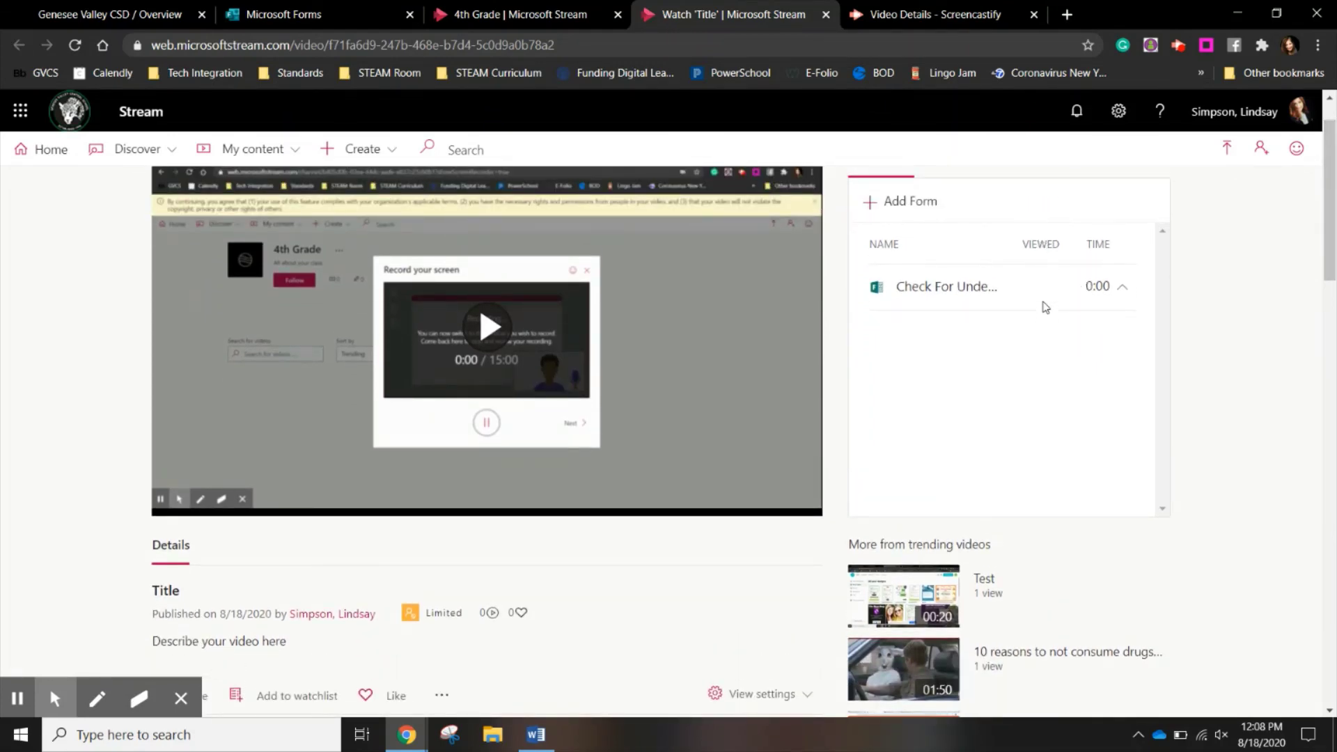
{"action": "left_click_drag", "start_coordinate": [1328, 235], "coordinate": [1329, 290]}
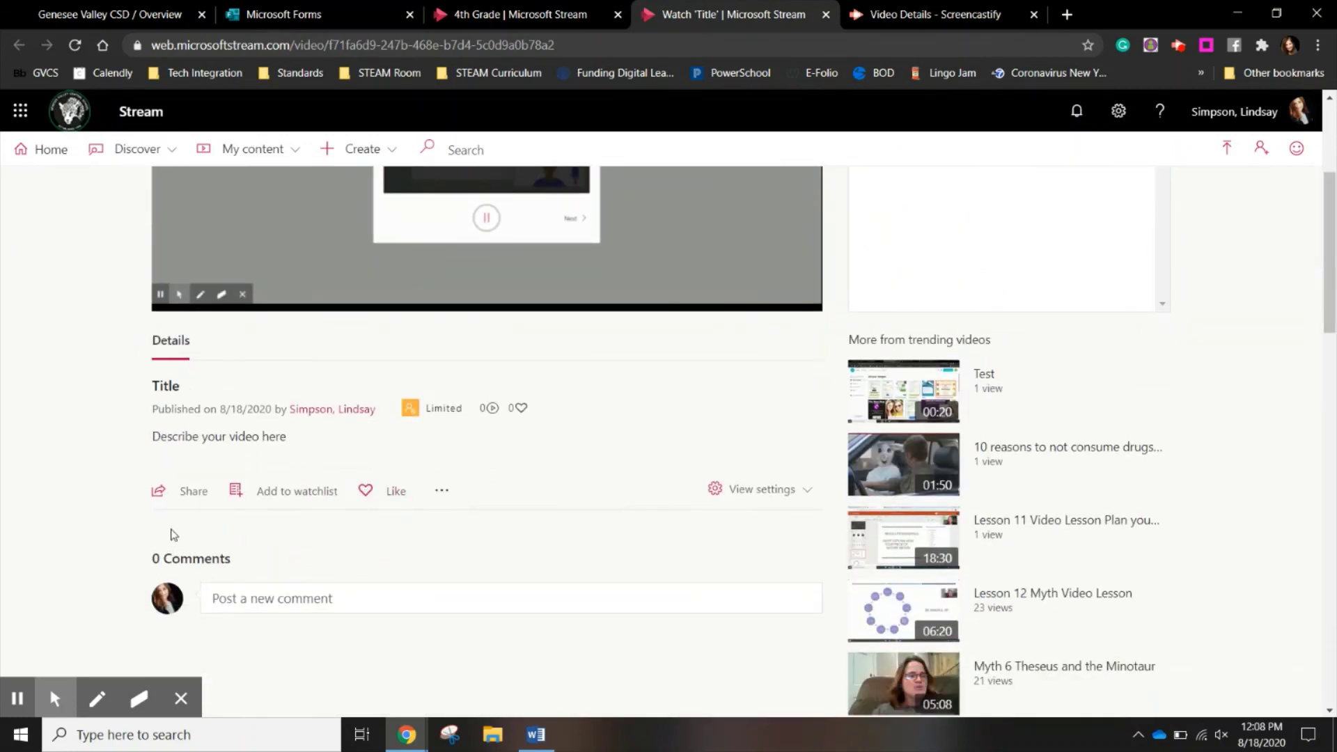
{"action": "left_click", "coordinate": [192, 496]}
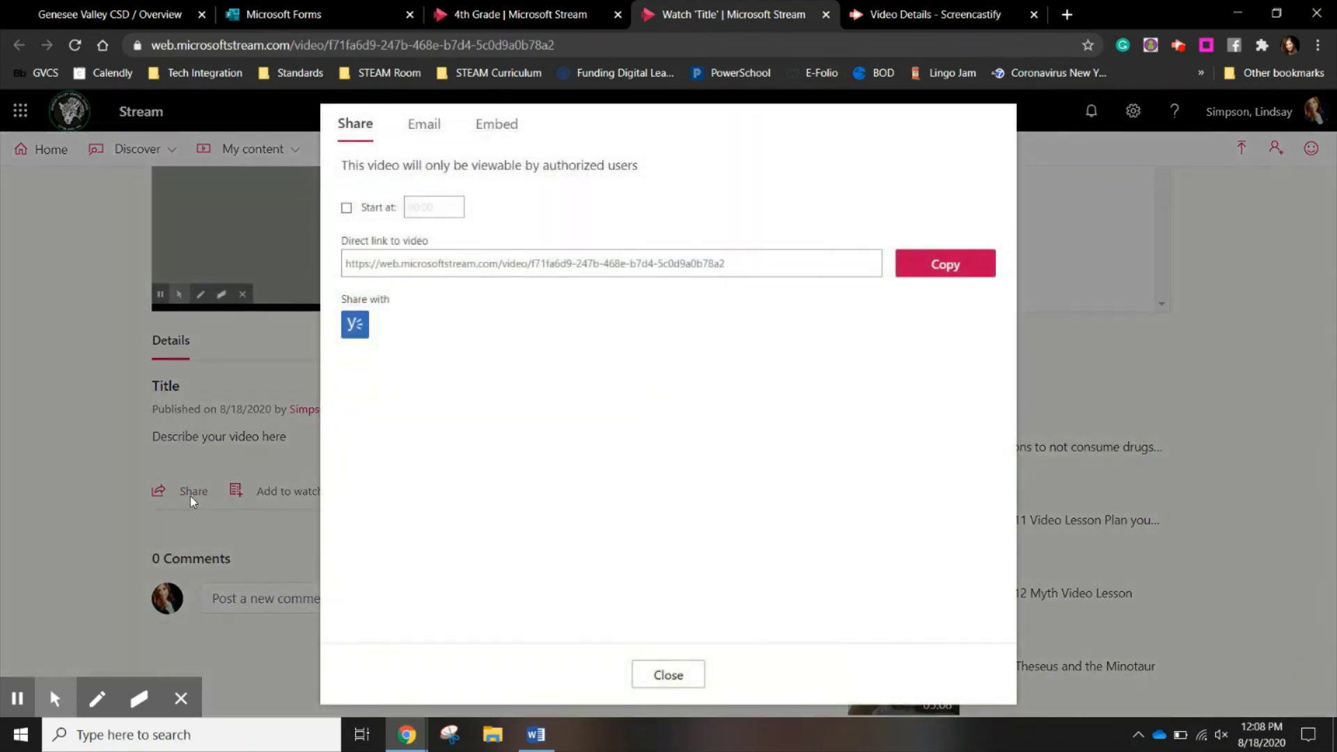
{"action": "left_click", "coordinate": [662, 680]}
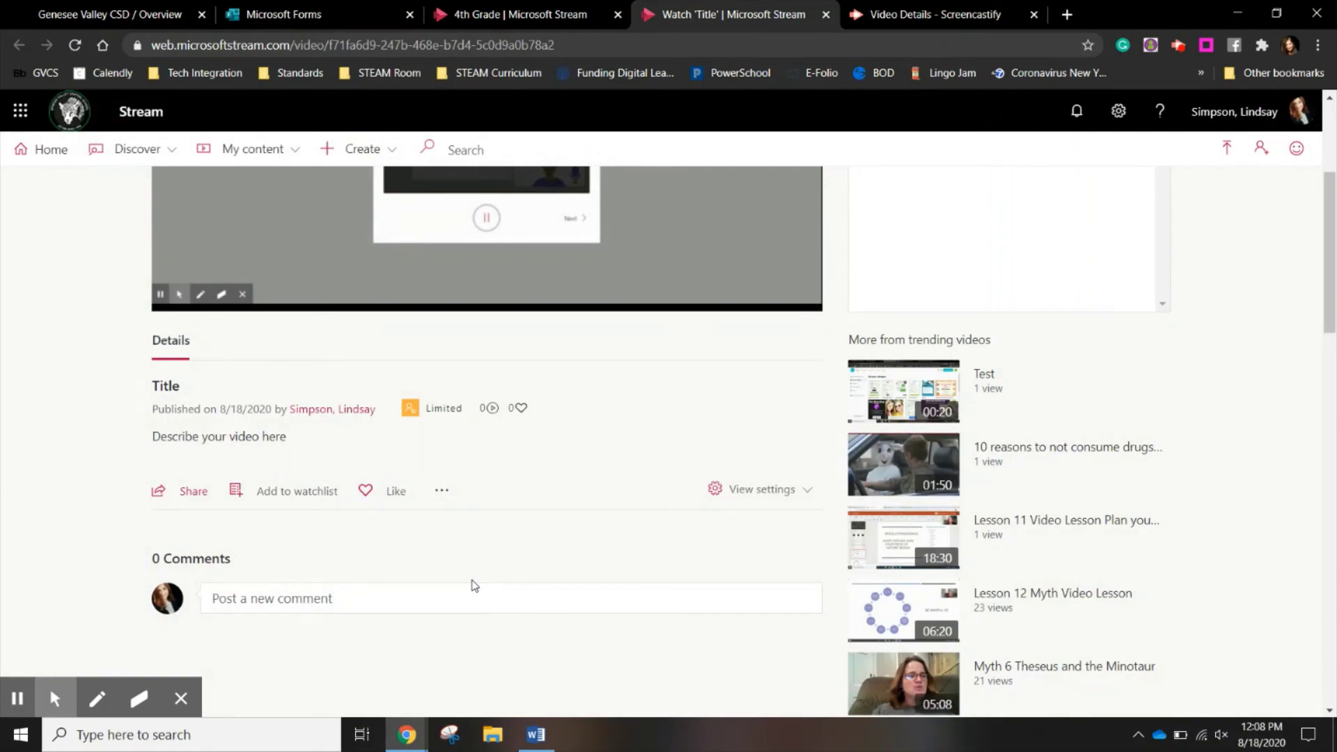